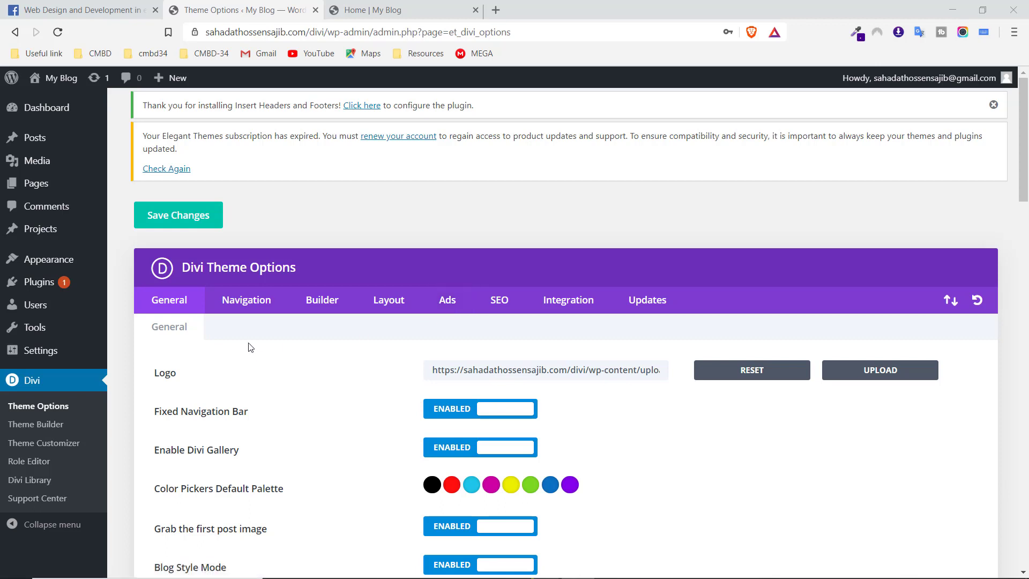
- Open the Divi Theme Builder page from the theme options
{"action": "scroll", "coordinate": [248, 347], "scroll_direction": "down", "scroll_amount": 1}
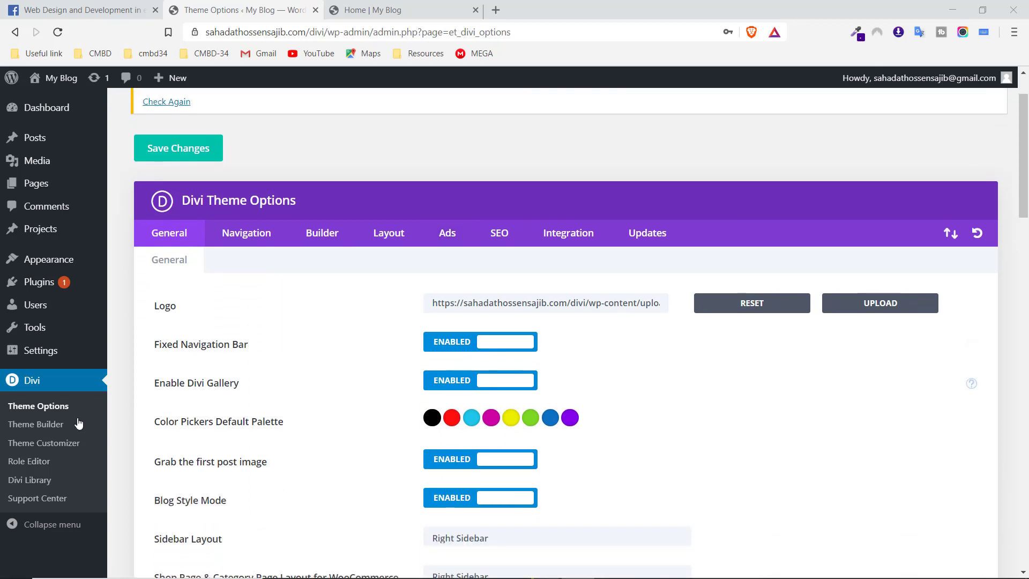
{"action": "left_click", "coordinate": [38, 426]}
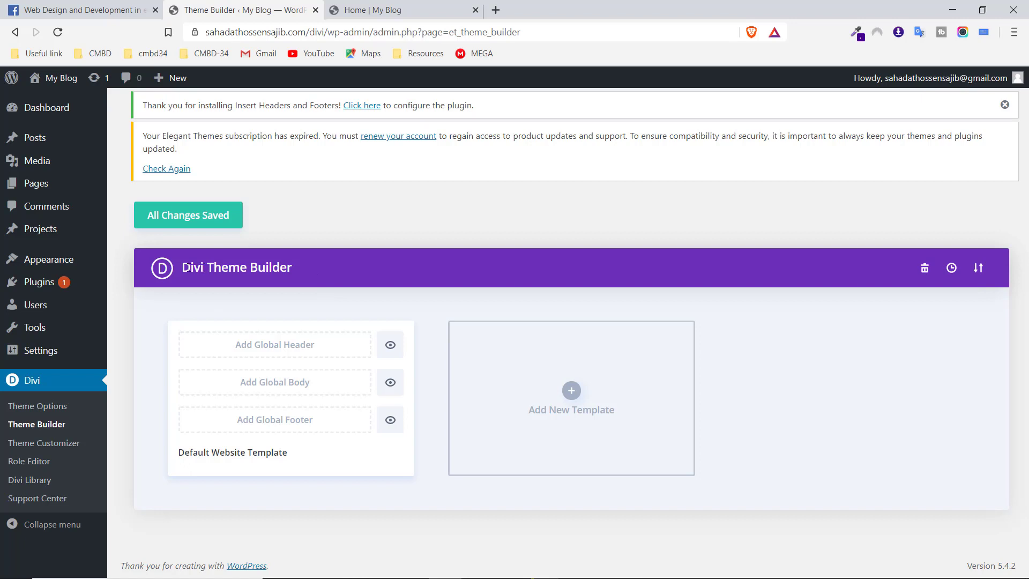
{"action": "left_click_drag", "start_coordinate": [189, 266], "coordinate": [286, 263]}
{"action": "left_click", "coordinate": [315, 266]}
- Examine the published home page from its header down to the footer, and return to the Theme Builder
{"action": "left_click", "coordinate": [407, 9]}
{"action": "scroll", "coordinate": [488, 262], "scroll_direction": "up", "scroll_amount": 15}
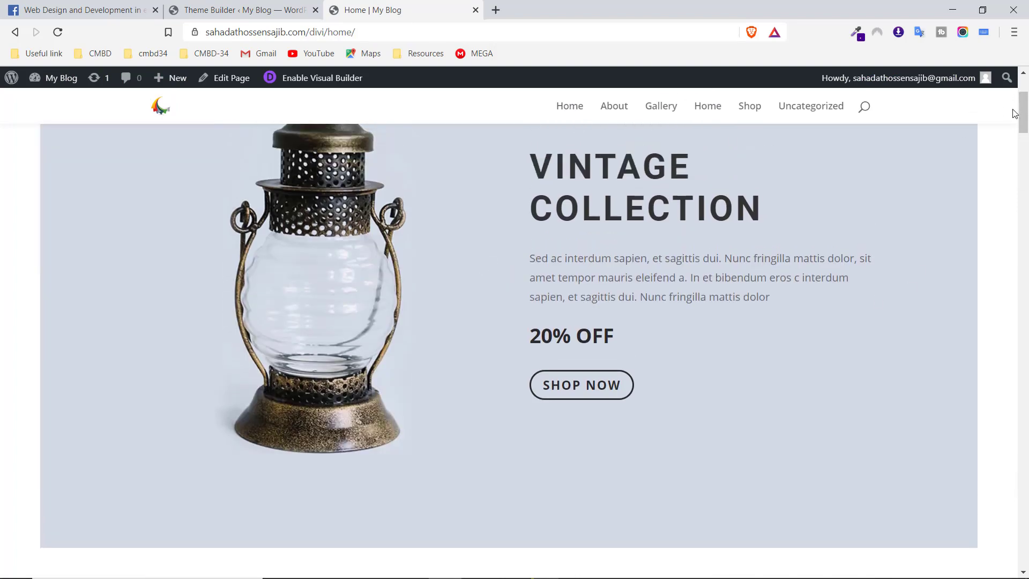
{"action": "left_click_drag", "start_coordinate": [1022, 113], "coordinate": [1025, 565]}
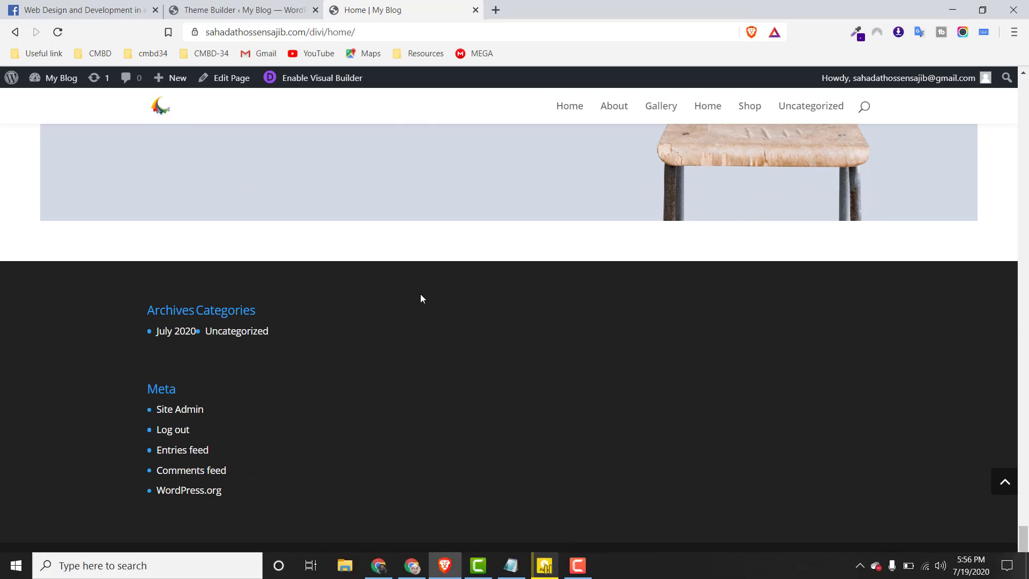
{"action": "left_click", "coordinate": [209, 10]}
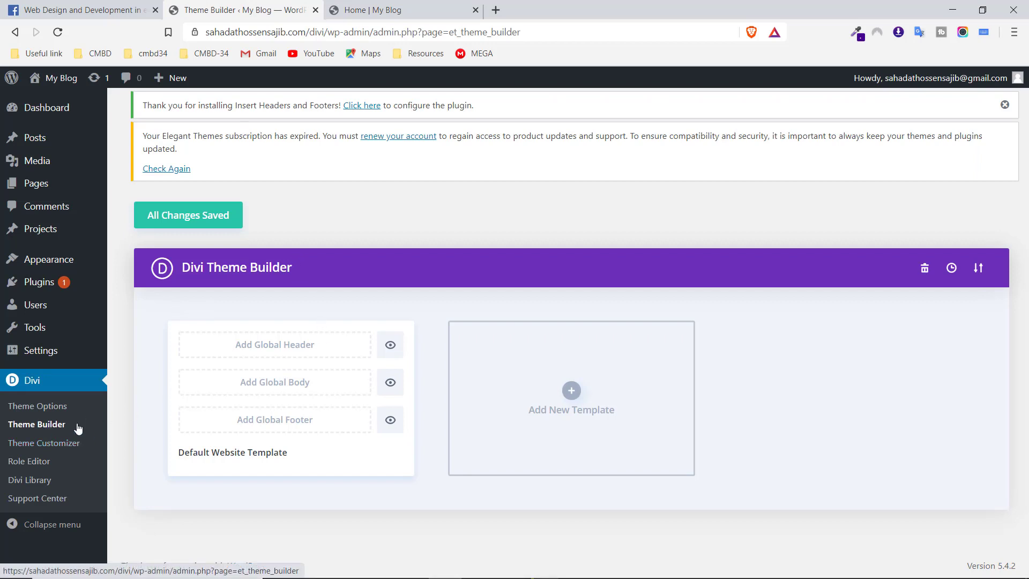
- Duplicate the default website template, dismiss the template settings without an assignment, and delete the duplicate
{"action": "mouse_move", "coordinate": [235, 438]}
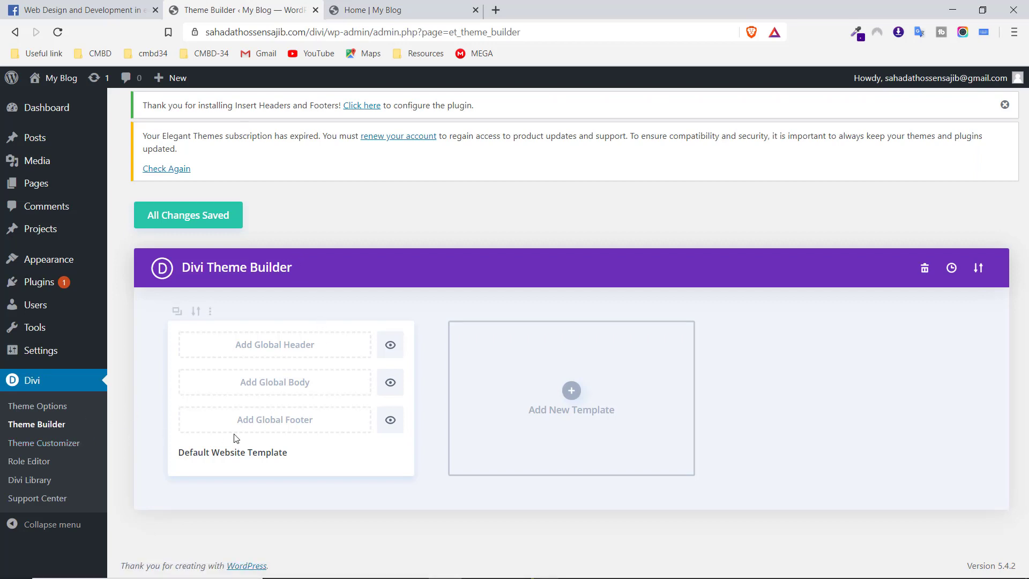
{"action": "left_click", "coordinate": [177, 313]}
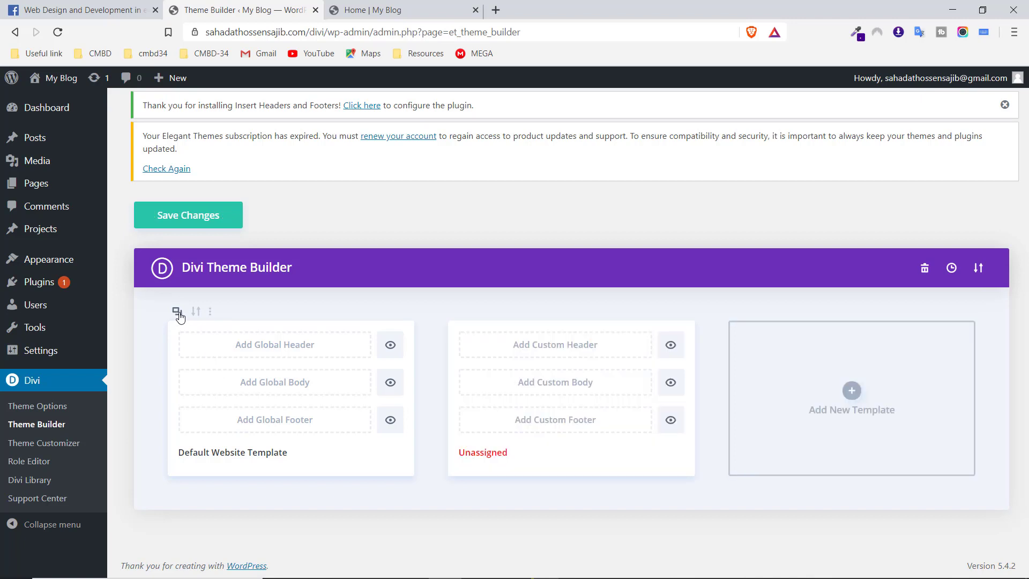
{"action": "mouse_move", "coordinate": [507, 407]}
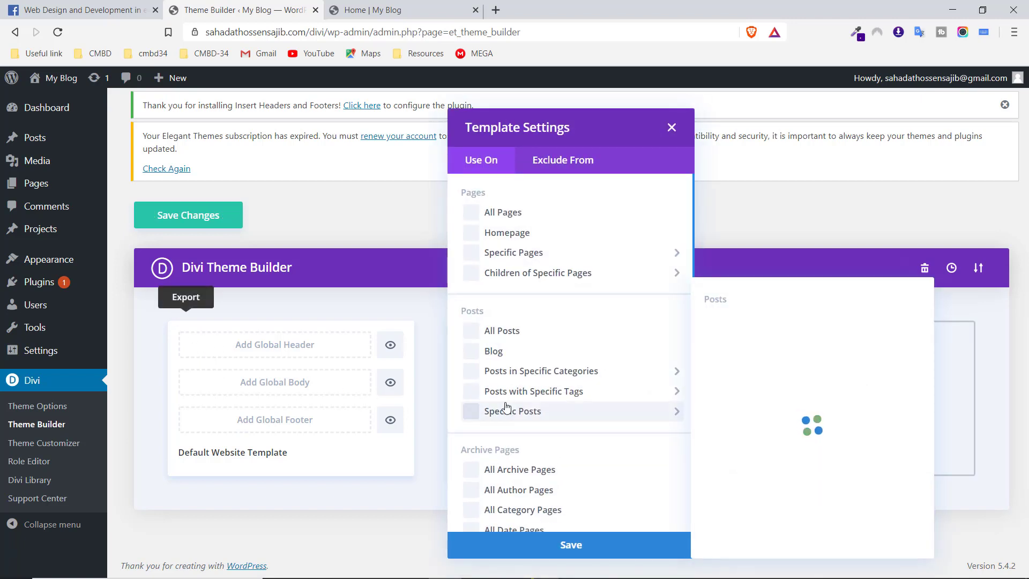
{"action": "left_click", "coordinate": [670, 129]}
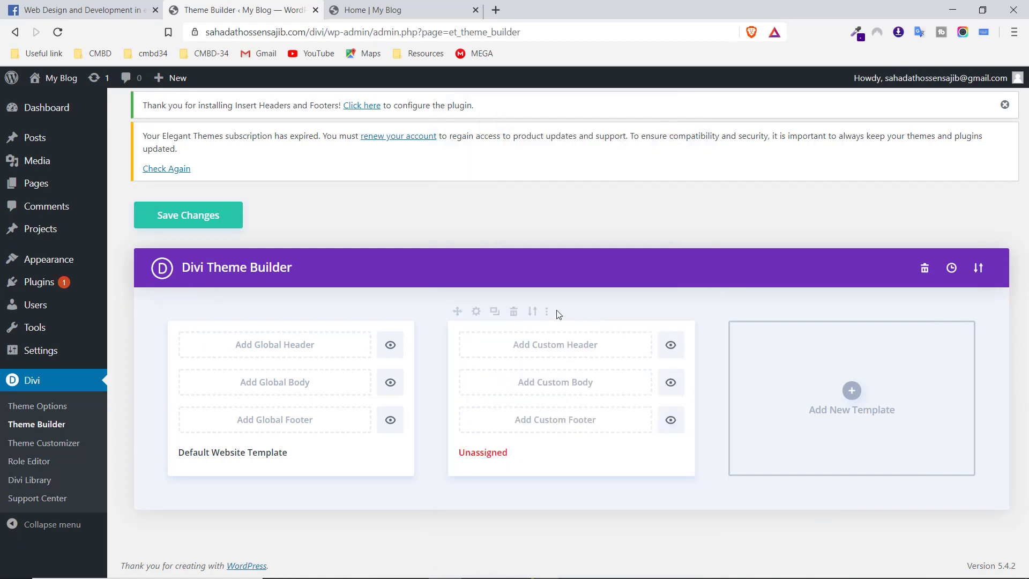
{"action": "left_click", "coordinate": [513, 312]}
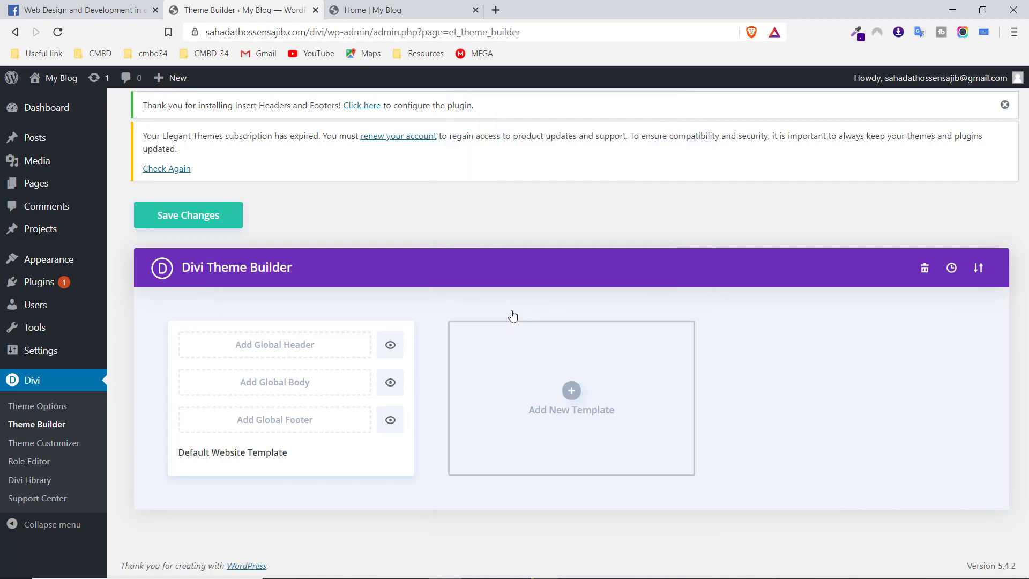
- View the export dialog of the default website template, close it without exporting, and check the template's further options
{"action": "mouse_move", "coordinate": [340, 340]}
{"action": "left_click", "coordinate": [197, 314]}
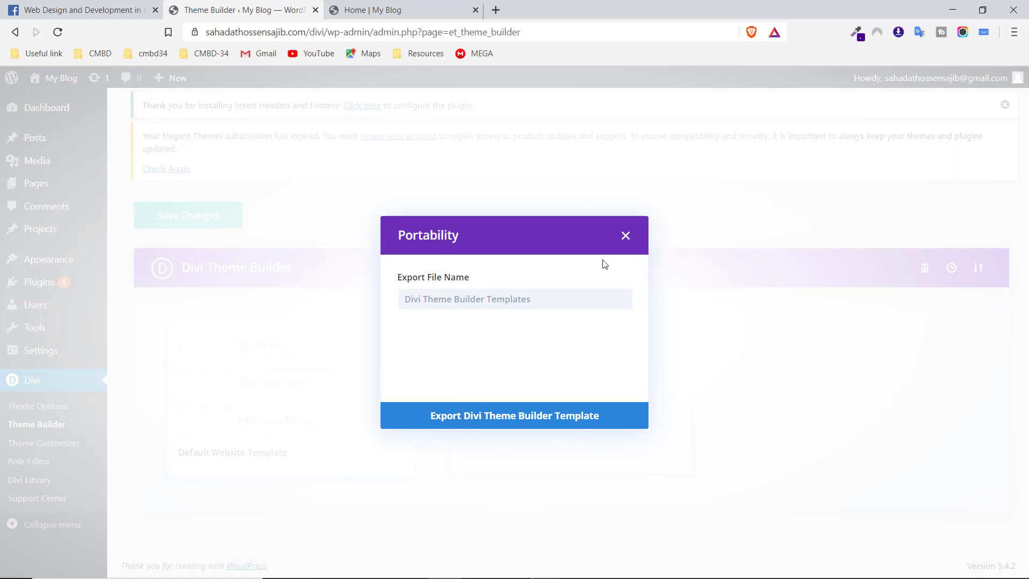
{"action": "left_click", "coordinate": [625, 235]}
{"action": "mouse_move", "coordinate": [271, 360]}
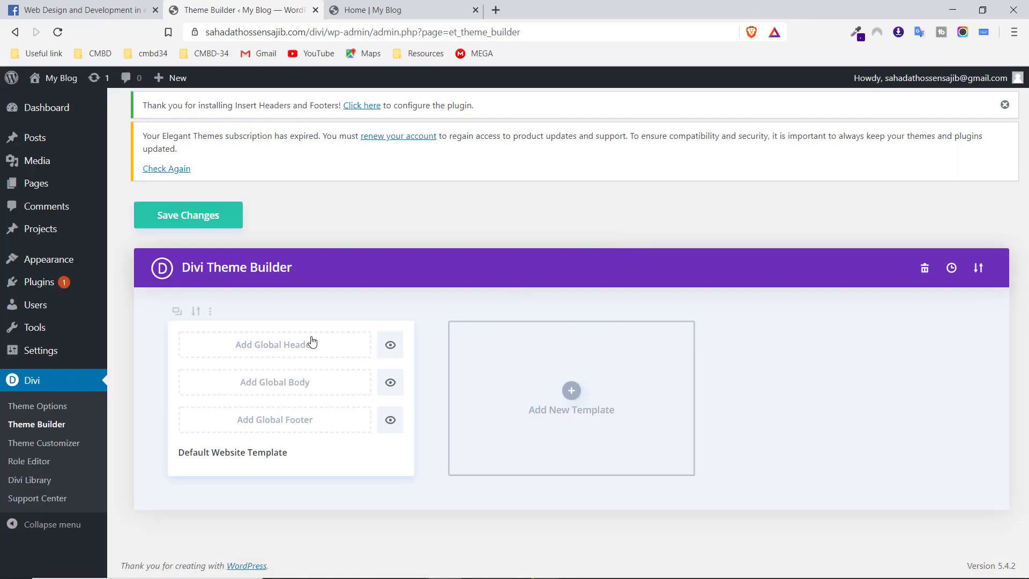
{"action": "left_click", "coordinate": [209, 314]}
- Compare the header, body and footer of the live home page with the global areas in the Theme Builder
{"action": "left_click", "coordinate": [420, 10]}
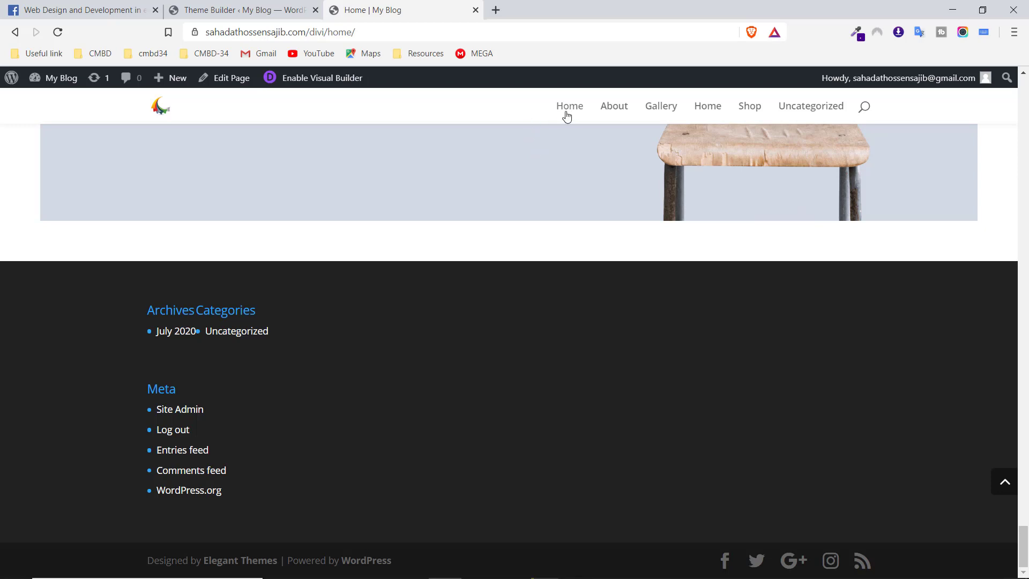
{"action": "left_click", "coordinate": [270, 8]}
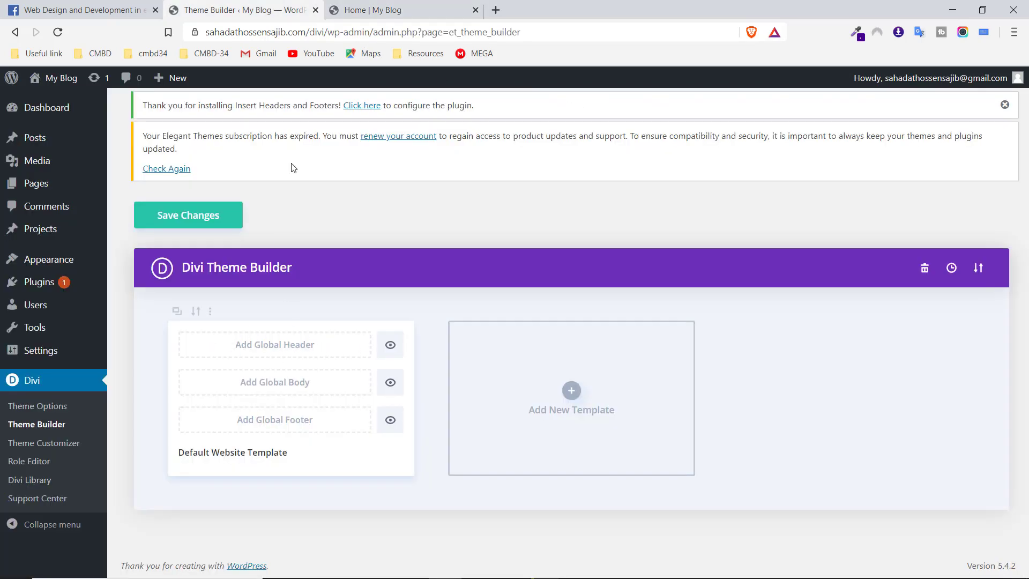
{"action": "left_click", "coordinate": [380, 10]}
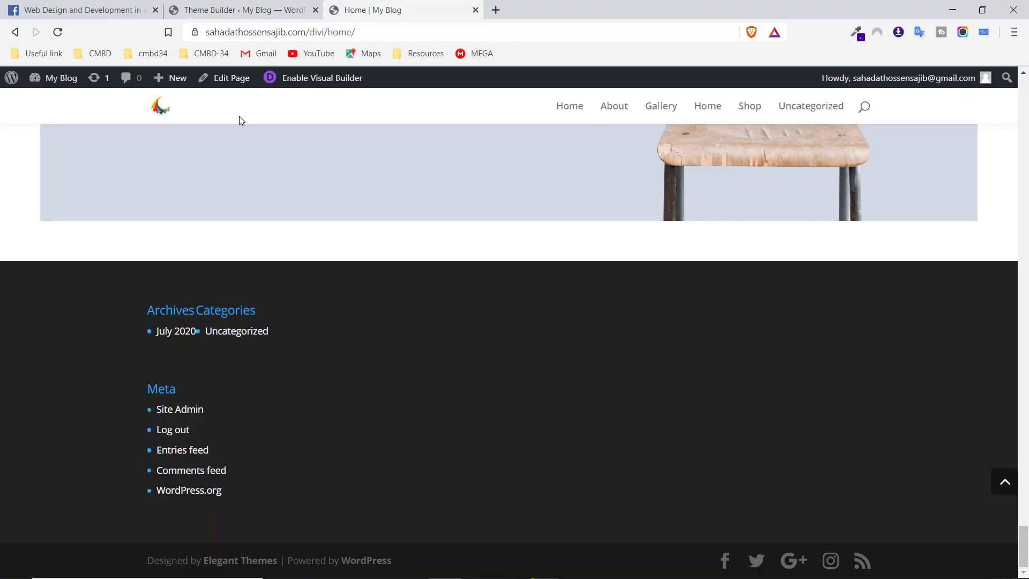
{"action": "left_click", "coordinate": [235, 7]}
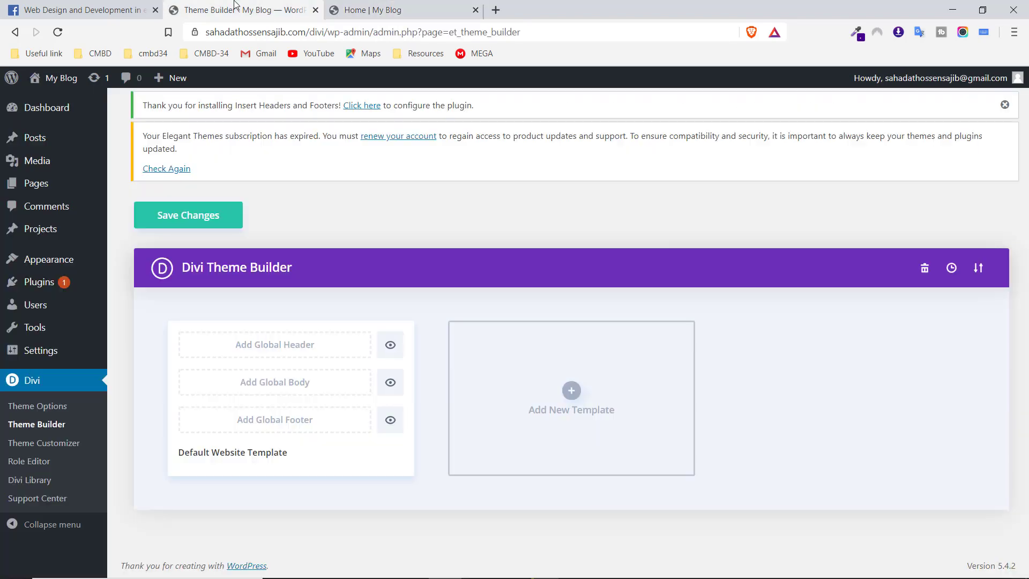
{"action": "left_click", "coordinate": [347, 7]}
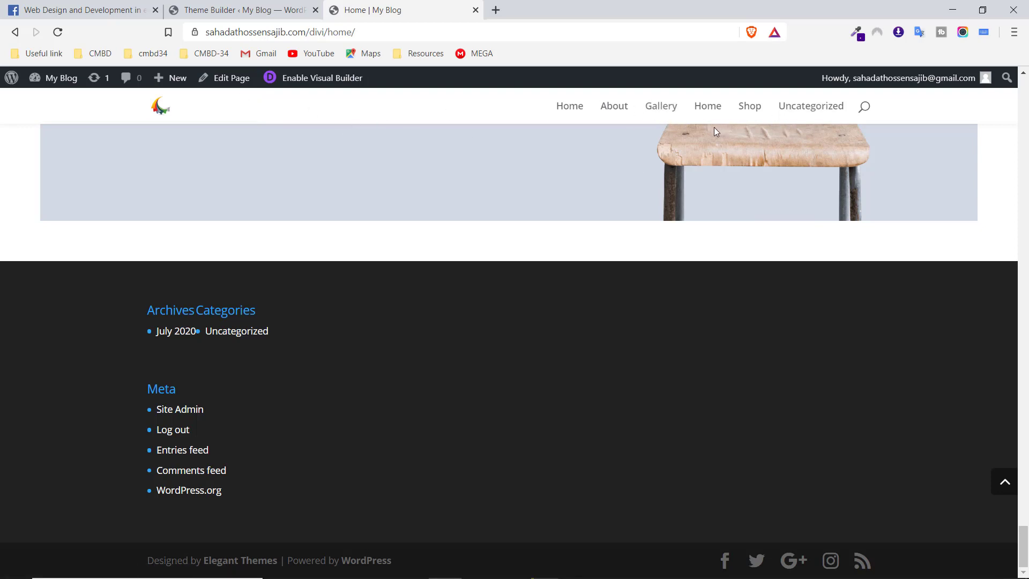
{"action": "left_click", "coordinate": [272, 6]}
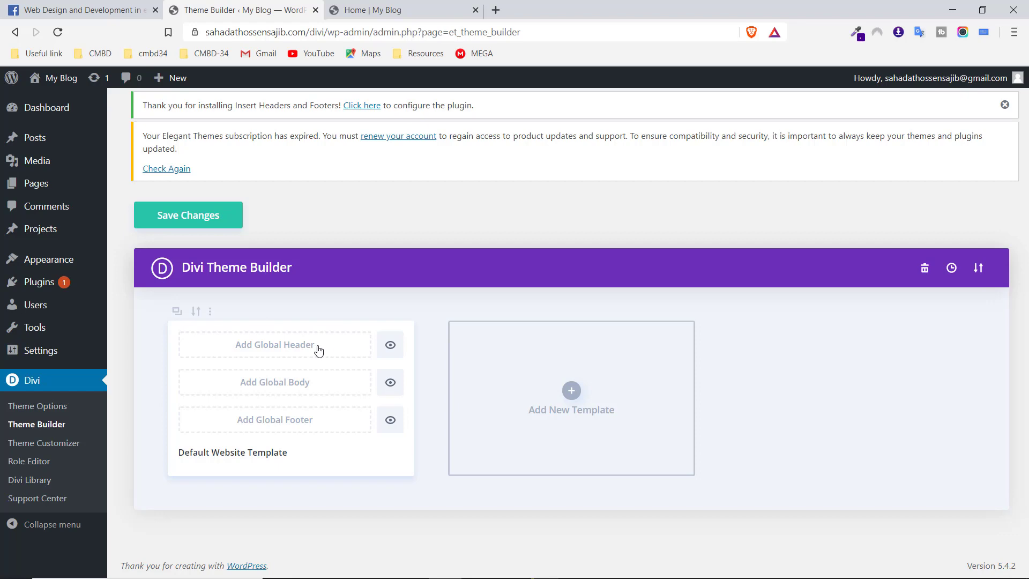
{"action": "left_click", "coordinate": [438, 6]}
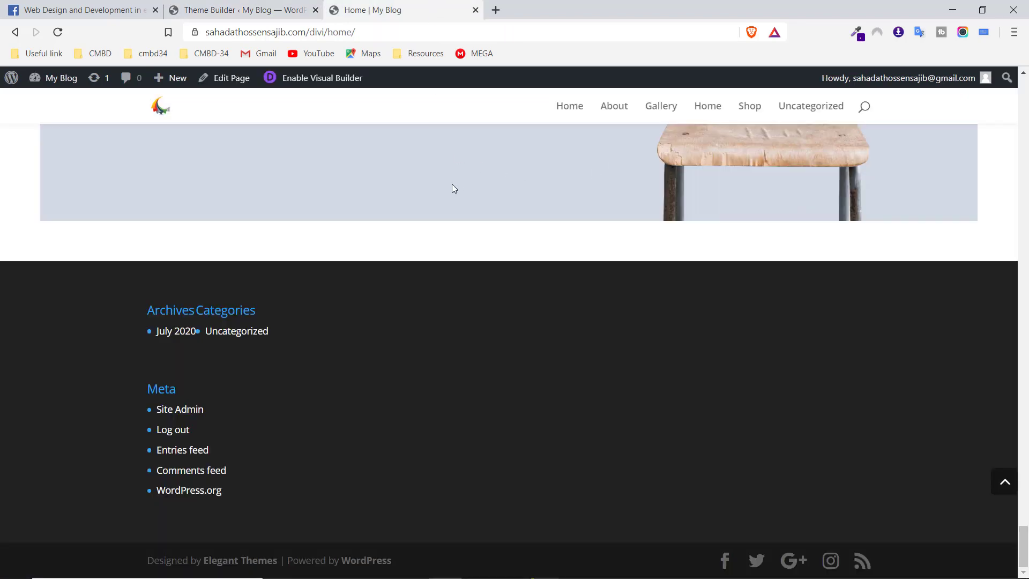
{"action": "left_click", "coordinate": [242, 6]}
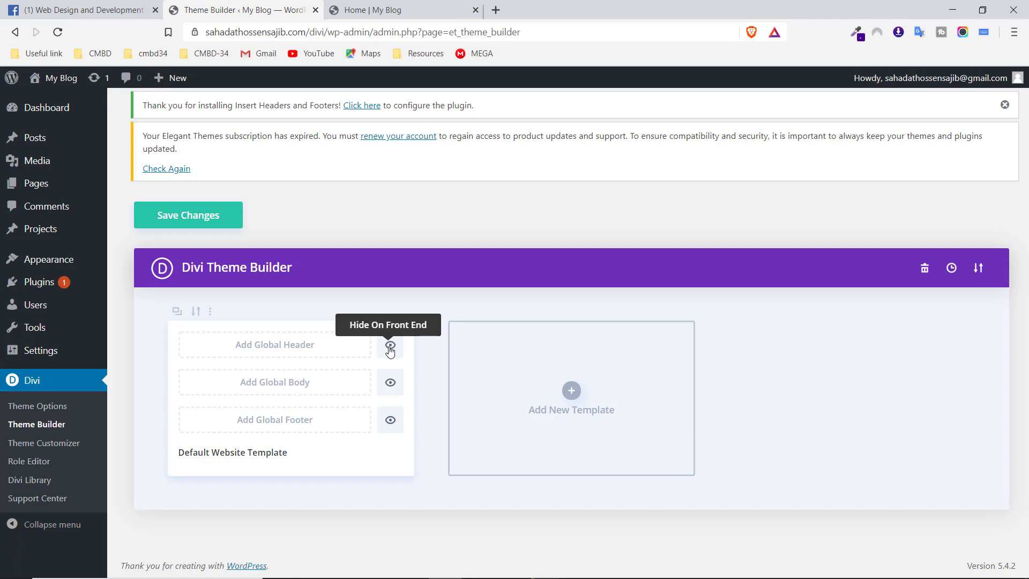
- Hide the global header on the front end, check the saved change on the reloaded home page, and re-enable the header
{"action": "left_click", "coordinate": [390, 348]}
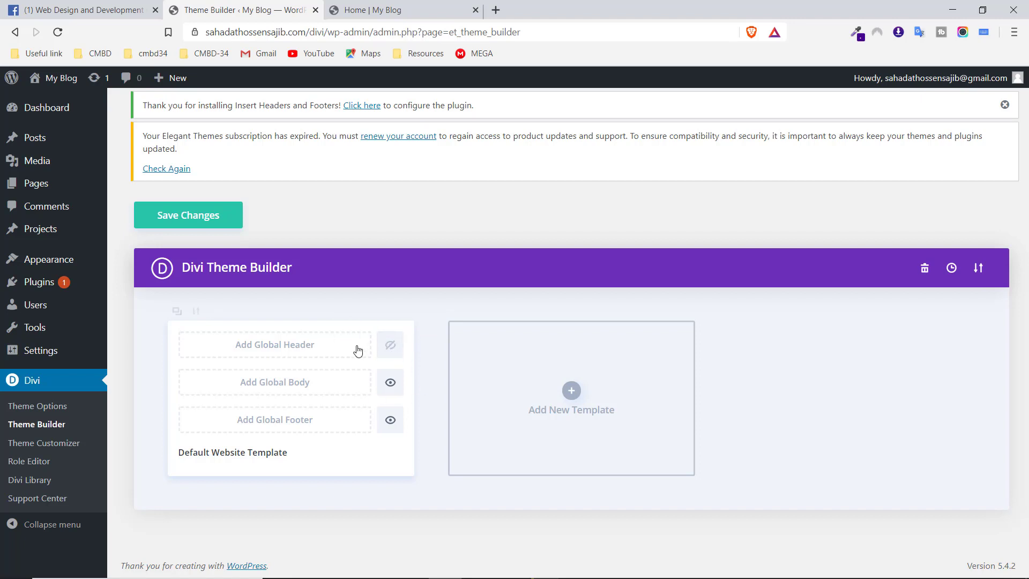
{"action": "left_click", "coordinate": [191, 214]}
{"action": "left_click", "coordinate": [362, 12]}
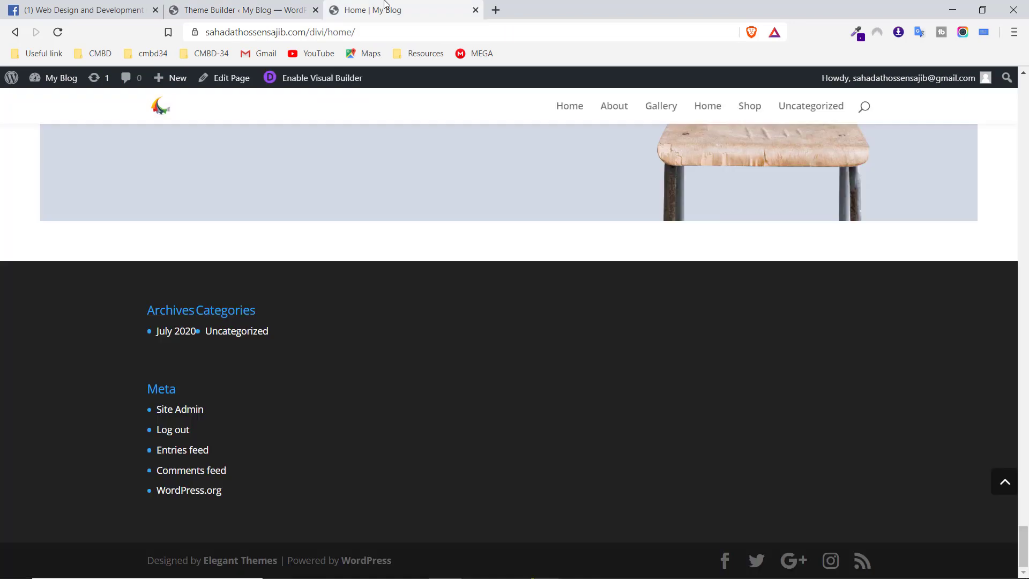
{"action": "left_click", "coordinate": [57, 33]}
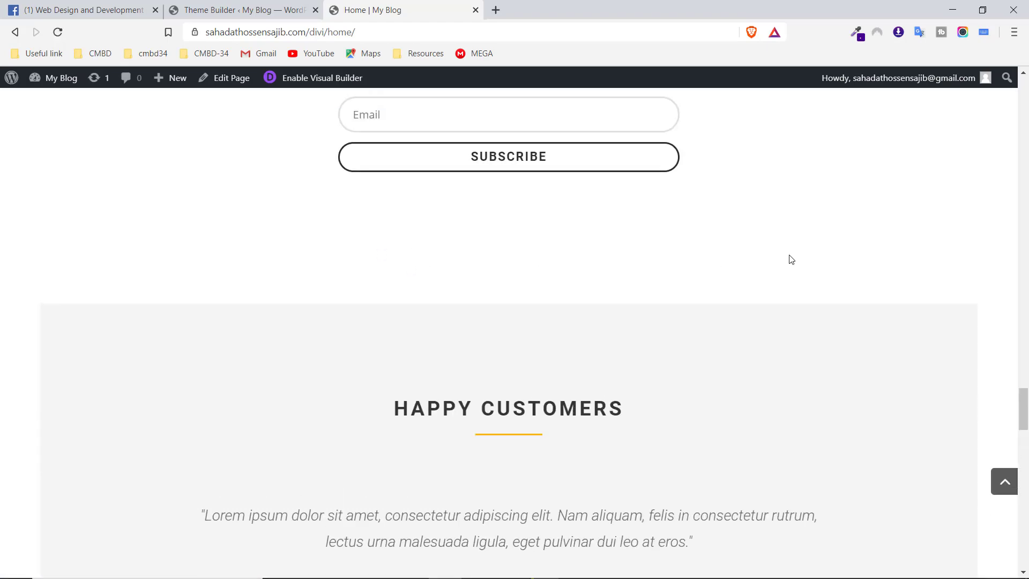
{"action": "left_click_drag", "start_coordinate": [1024, 410], "coordinate": [1023, 85]}
{"action": "left_click", "coordinate": [252, 9]}
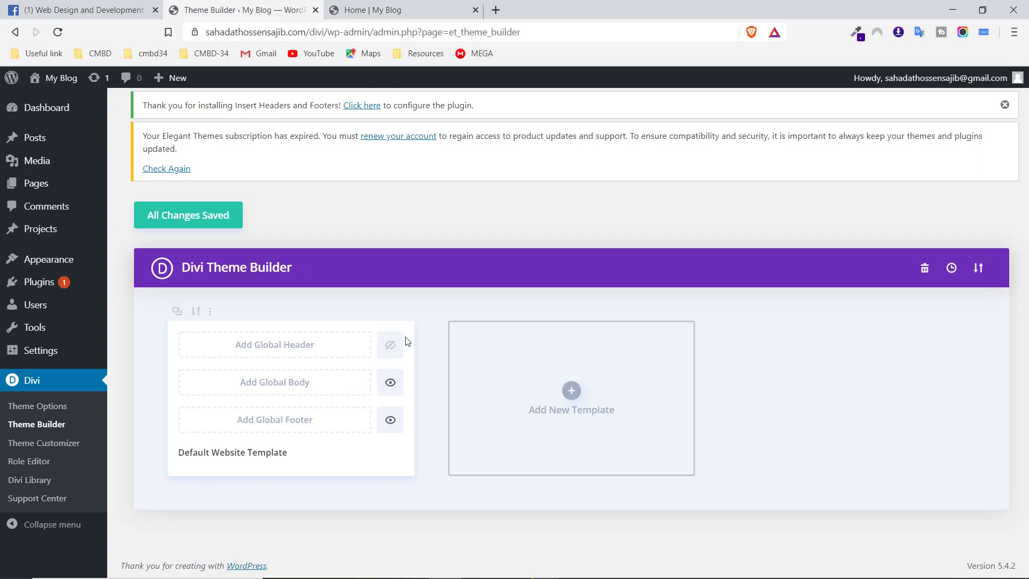
{"action": "left_click", "coordinate": [394, 348]}
- Build a new global header from scratch in the default website template, starting with a single-column row
{"action": "left_click", "coordinate": [296, 349]}
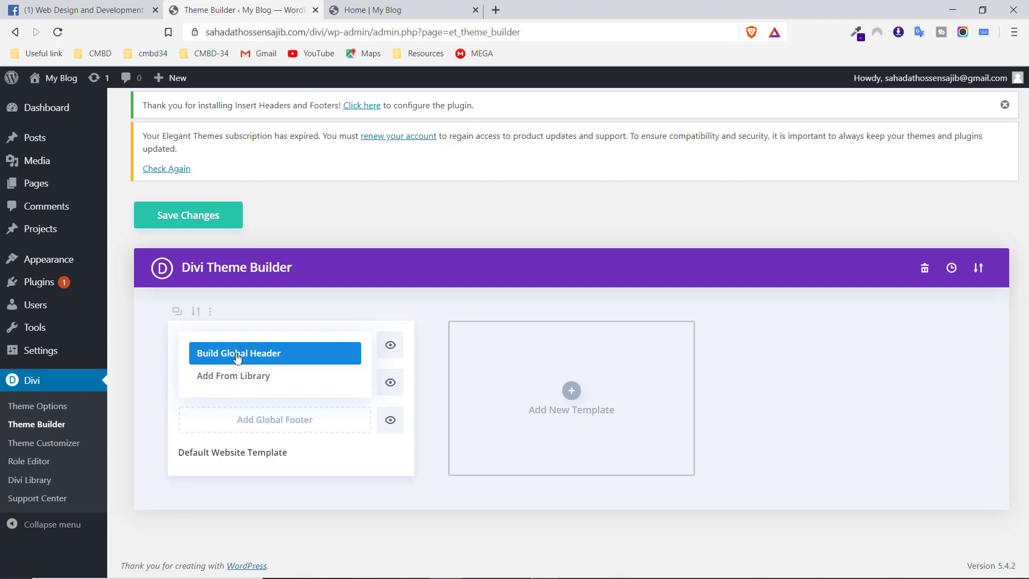
{"action": "left_click", "coordinate": [258, 355]}
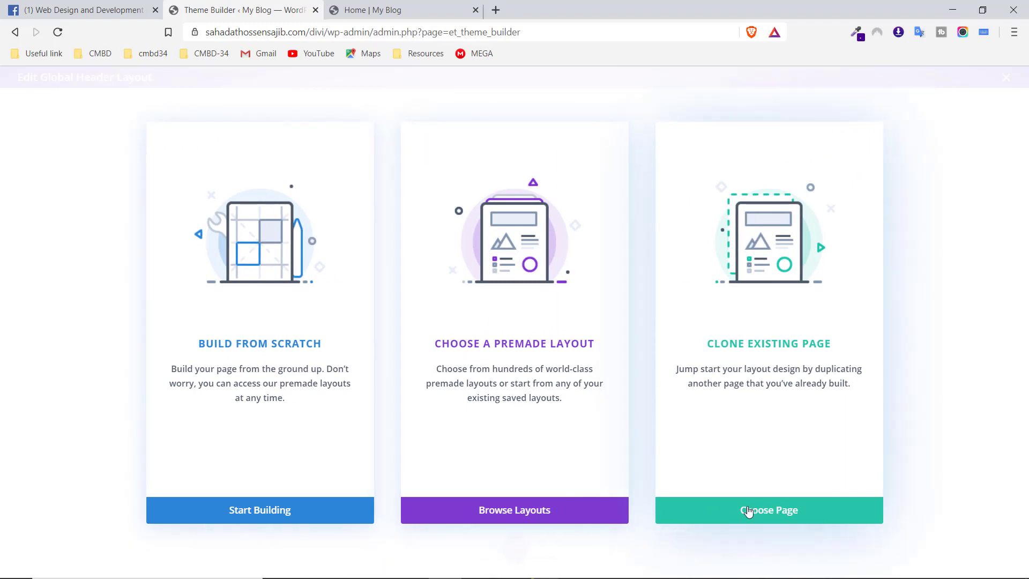
{"action": "left_click", "coordinate": [278, 516]}
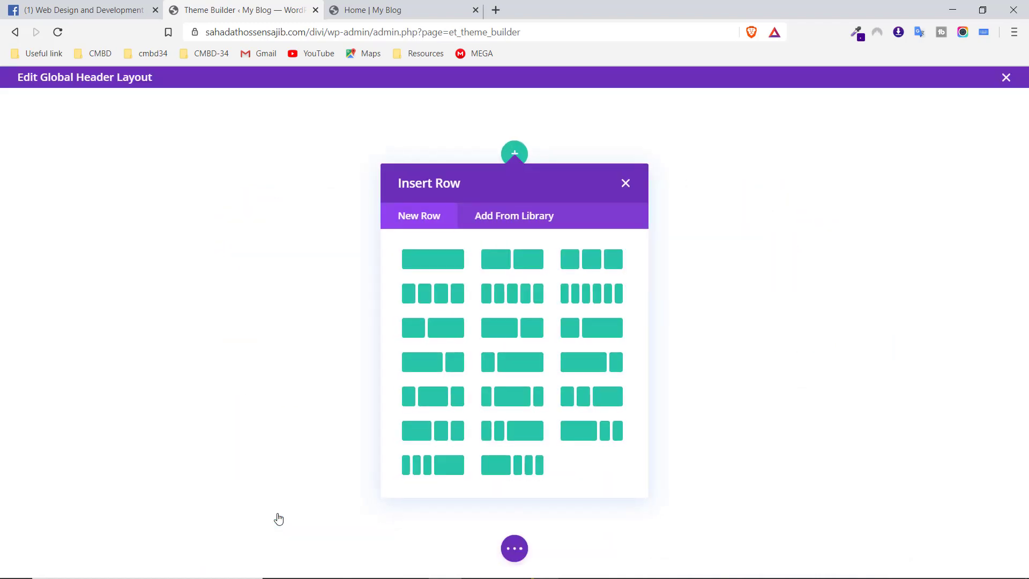
{"action": "left_click", "coordinate": [436, 262]}
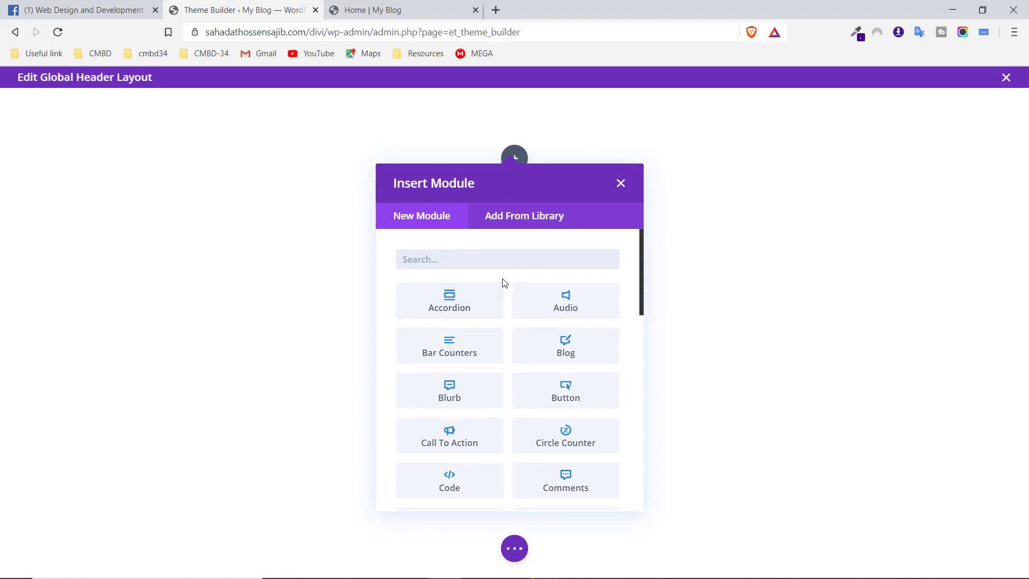
- Check the module library, and insert a new Button module with its default "Click Here" text in the header row
{"action": "left_click", "coordinate": [517, 220]}
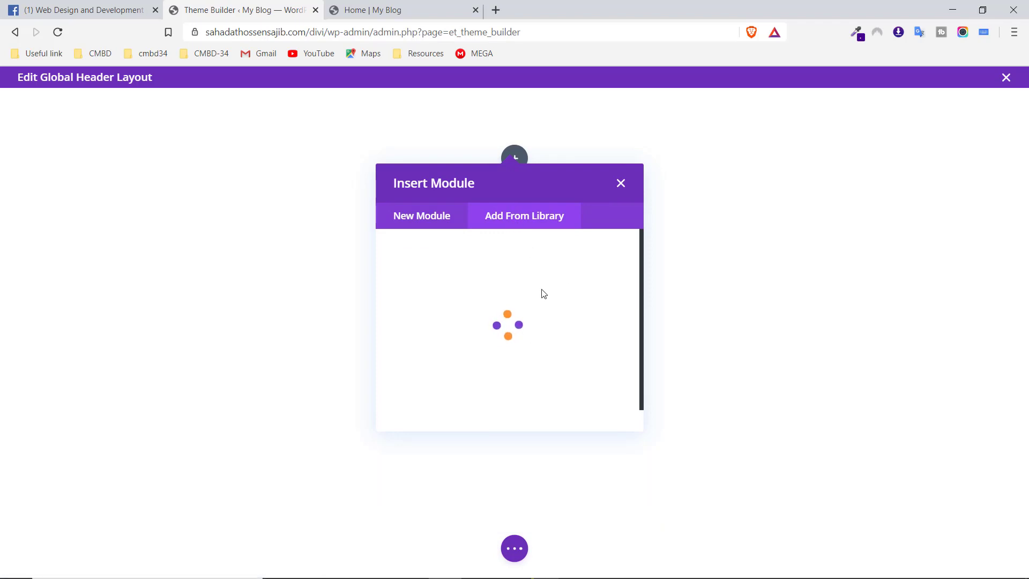
{"action": "left_click", "coordinate": [460, 262]}
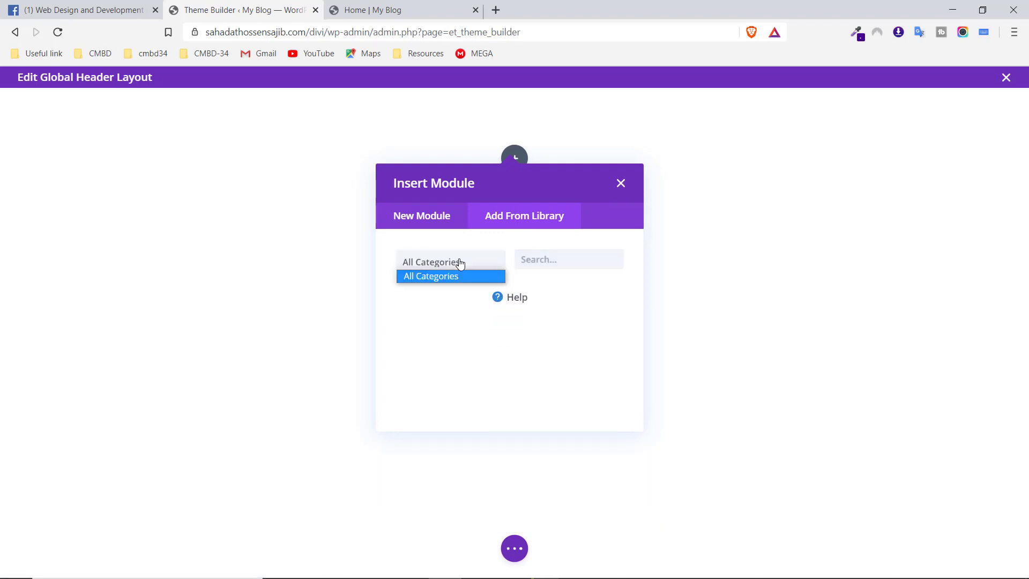
{"action": "left_click", "coordinate": [552, 262]}
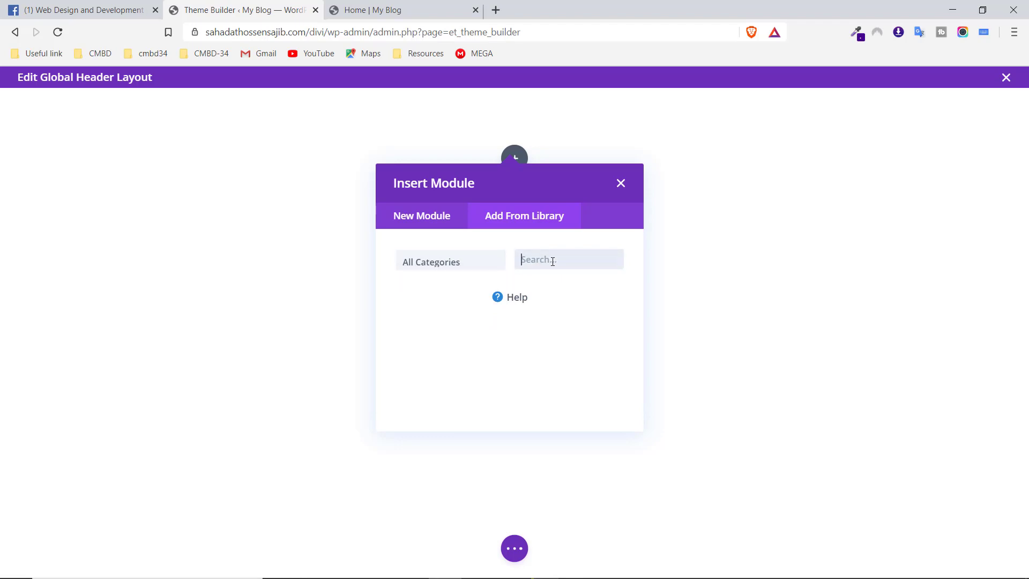
{"action": "left_click", "coordinate": [412, 230]}
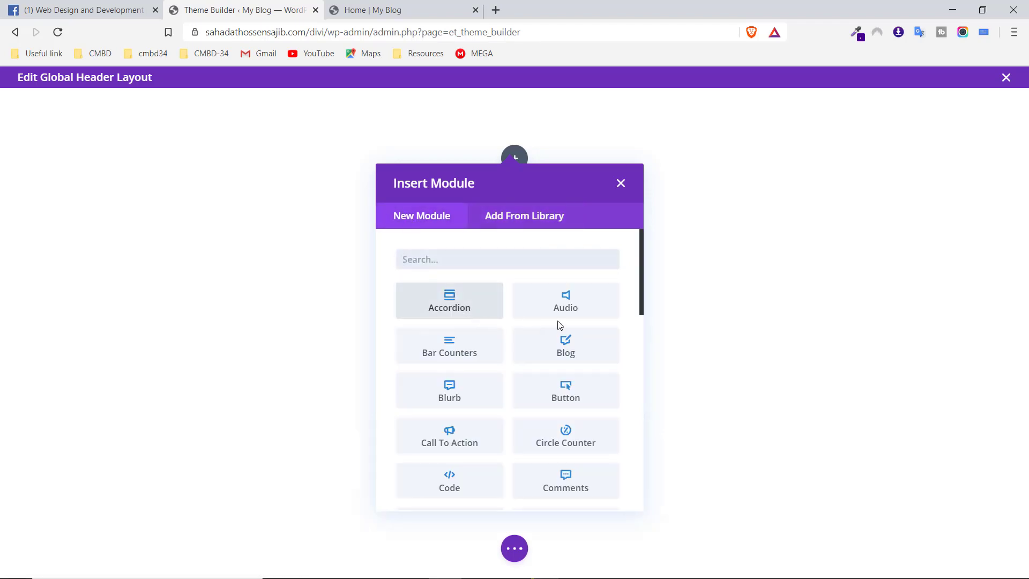
{"action": "left_click", "coordinate": [553, 384]}
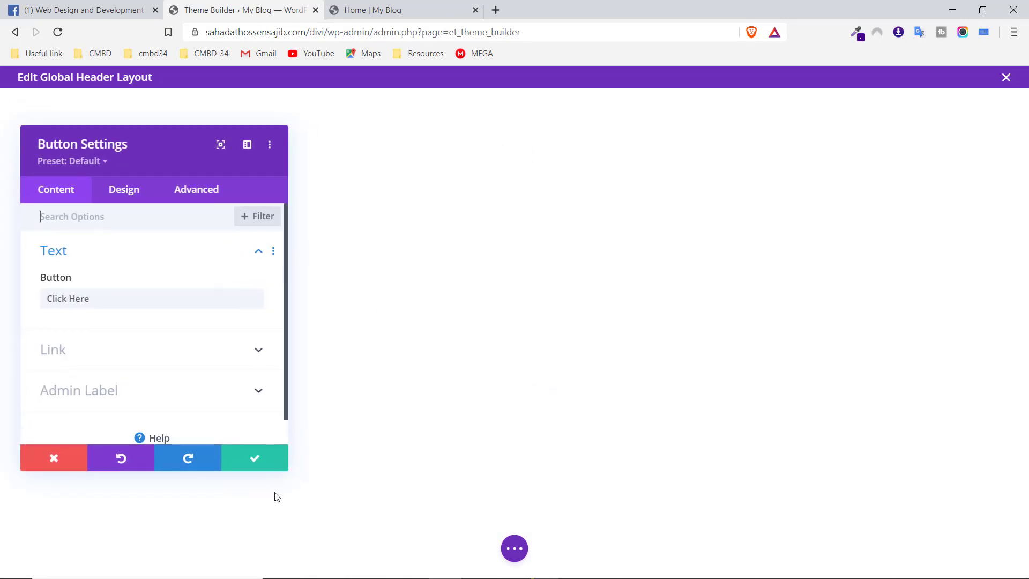
{"action": "left_click", "coordinate": [283, 464]}
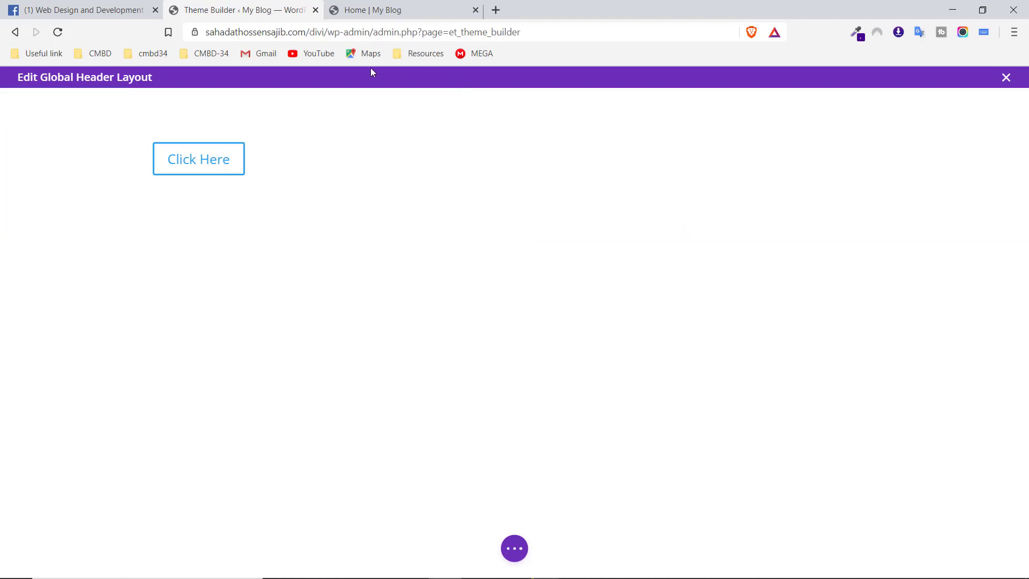
{"action": "left_click_drag", "start_coordinate": [373, 27], "coordinate": [574, 27]}
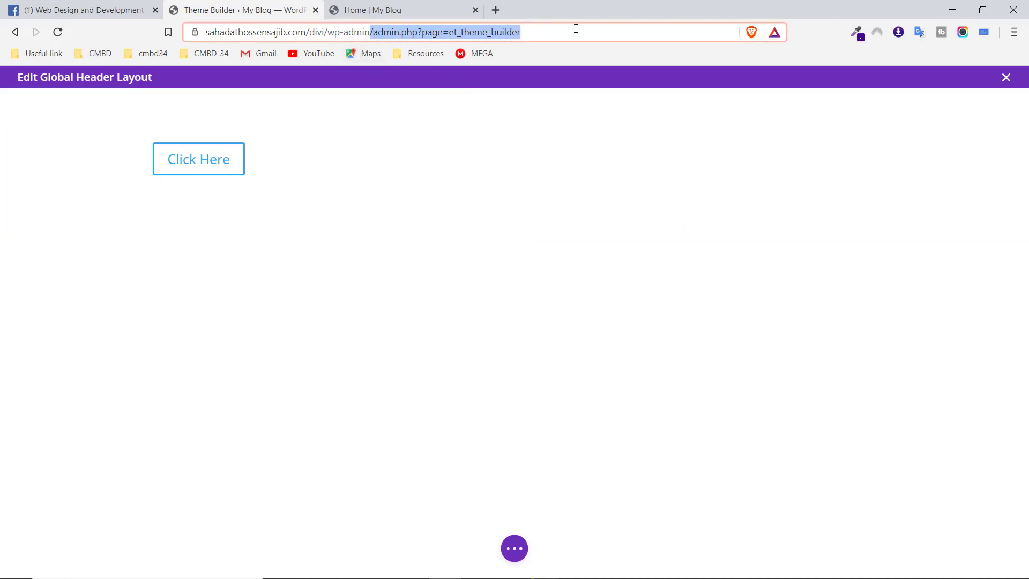
- Leave the global header editor without saving, go to the WordPress dashboard, and reopen the Divi Theme Builder
{"action": "key", "text": "BackSpace"}
{"action": "key", "text": "Return"}
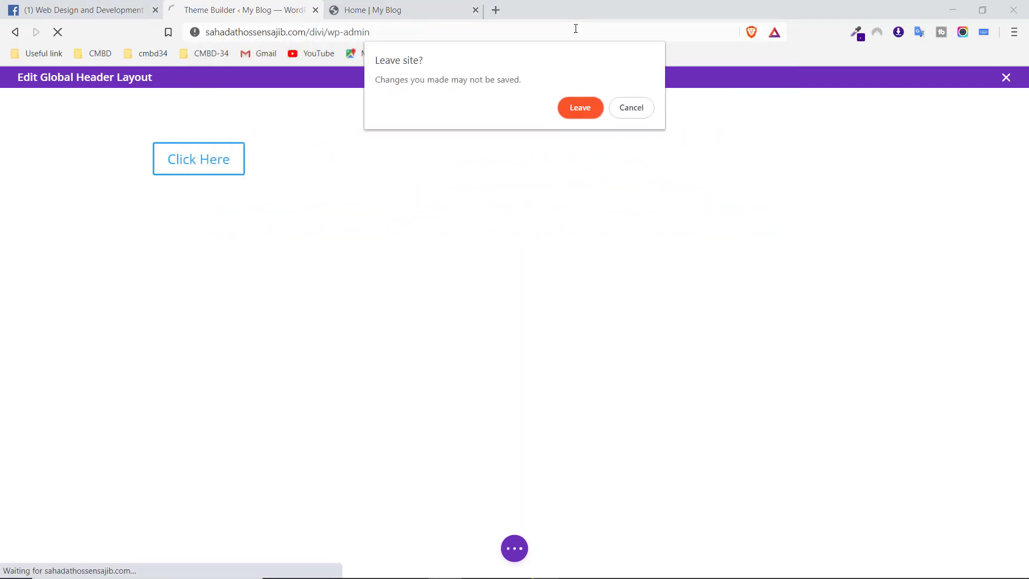
{"action": "left_click", "coordinate": [581, 108]}
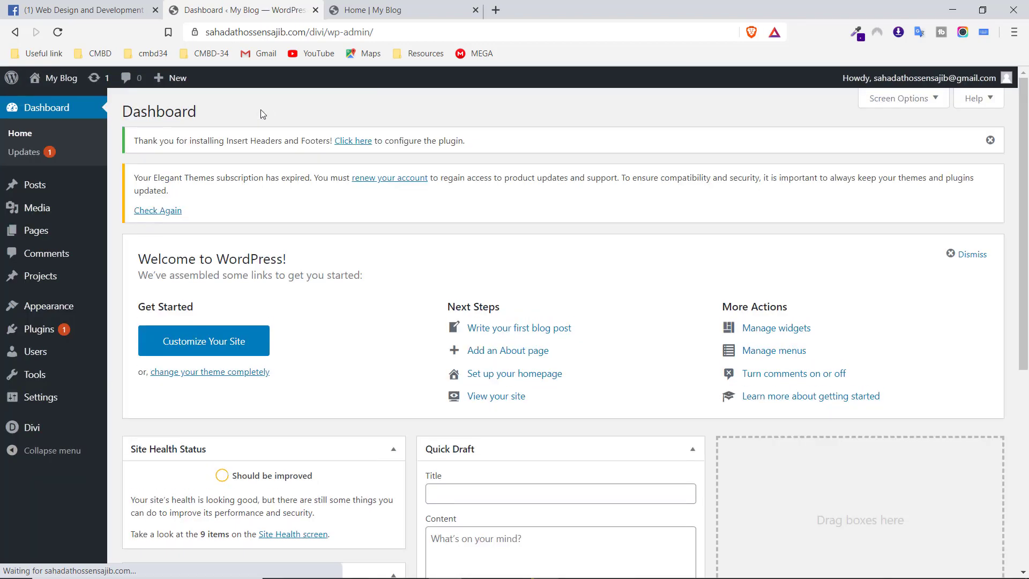
{"action": "mouse_move", "coordinate": [39, 427]}
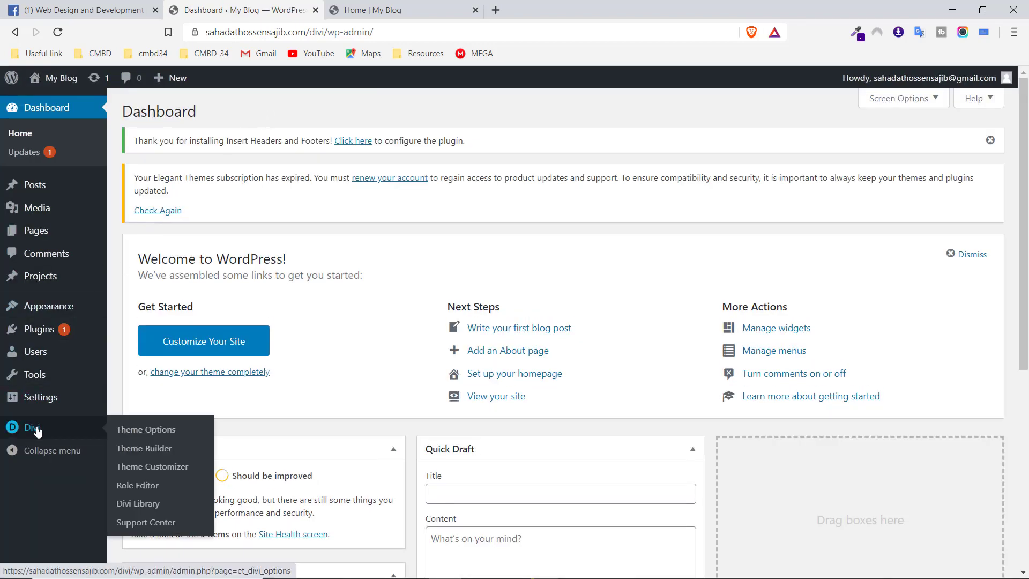
{"action": "left_click", "coordinate": [142, 453]}
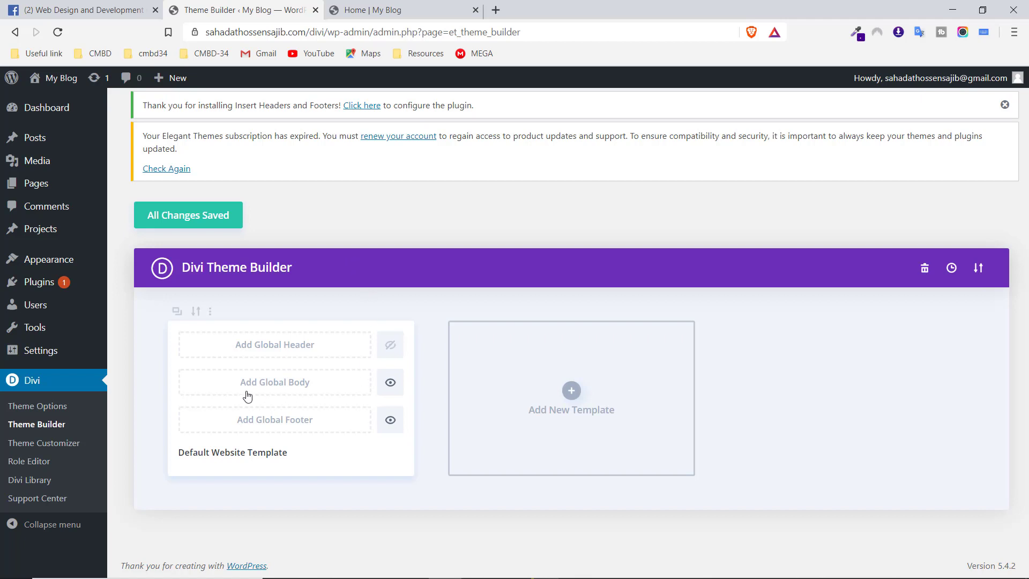
- Compare the Default Website Template with the header area and content sections of the live home page
{"action": "left_click", "coordinate": [266, 452]}
{"action": "left_click_drag", "start_coordinate": [181, 452], "coordinate": [286, 452]}
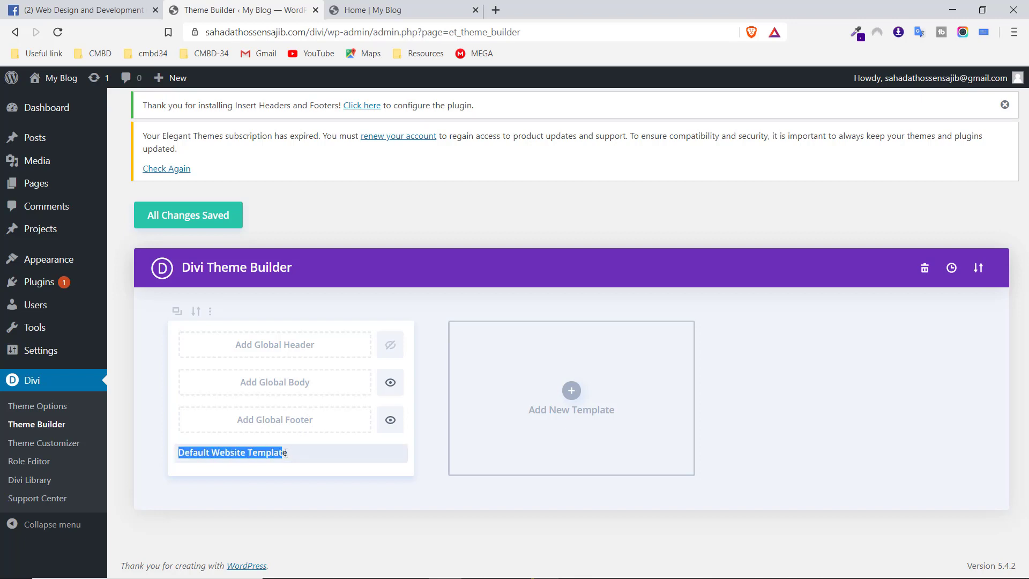
{"action": "left_click", "coordinate": [314, 453]}
{"action": "left_click", "coordinate": [428, 10]}
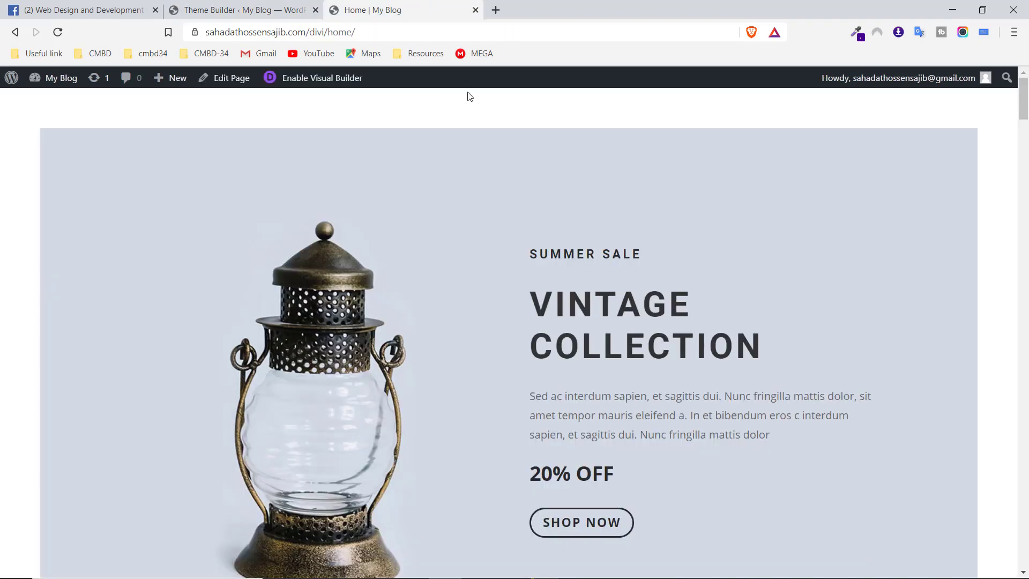
{"action": "left_click", "coordinate": [225, 8]}
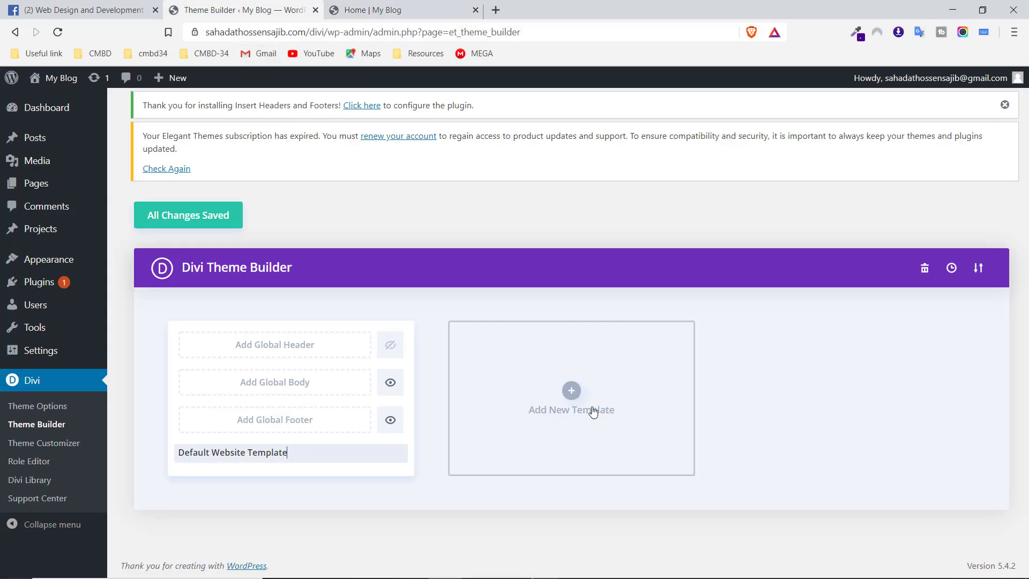
{"action": "left_click", "coordinate": [419, 6]}
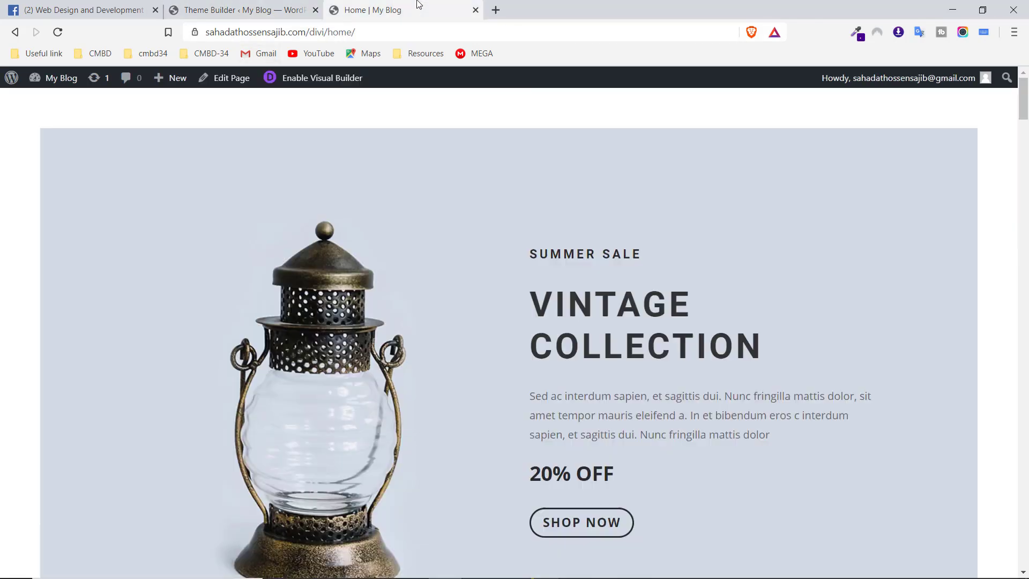
{"action": "scroll", "coordinate": [776, 114], "scroll_direction": "down", "scroll_amount": 3}
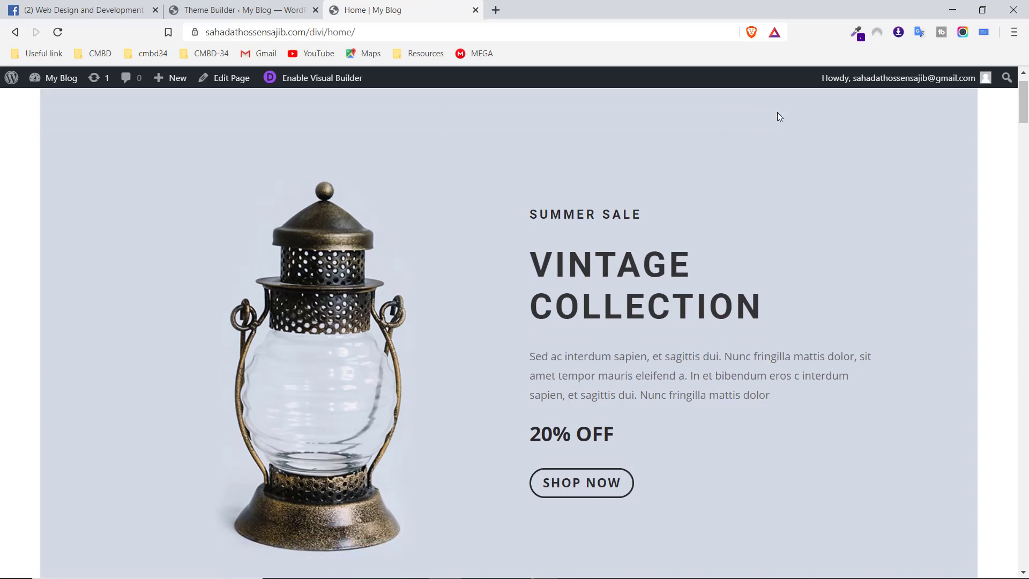
{"action": "scroll", "coordinate": [592, 304], "scroll_direction": "down", "scroll_amount": 10}
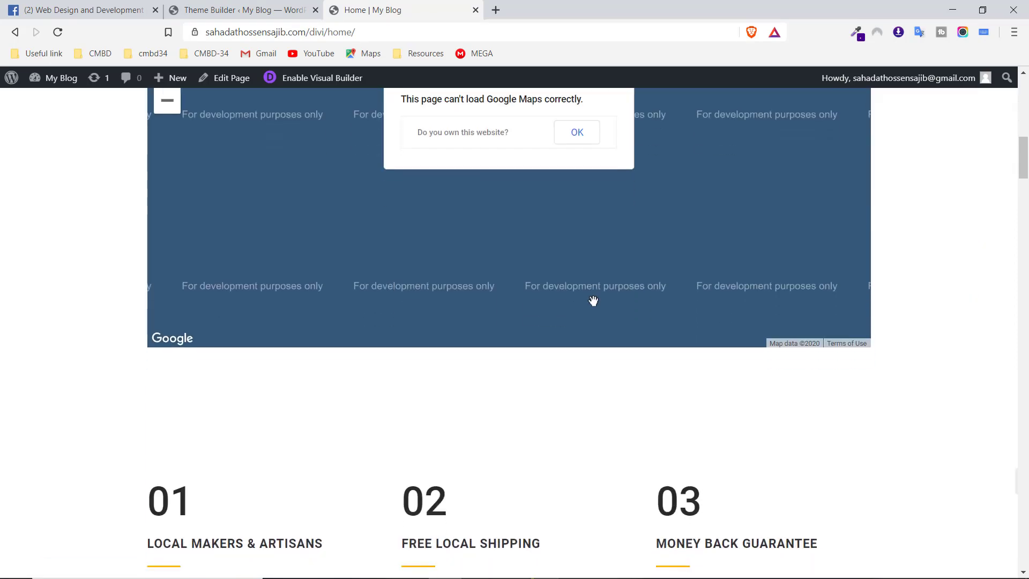
{"action": "left_click", "coordinate": [241, 6]}
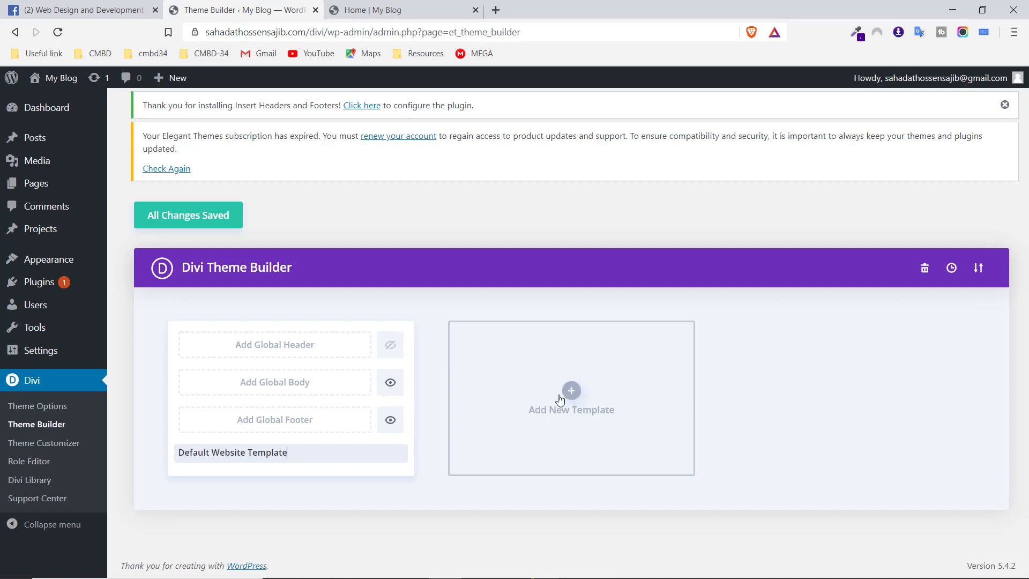
- Review the assignment options for a new template from pages to 404 Page, and create the template for use on the Homepage
{"action": "left_click", "coordinate": [553, 412]}
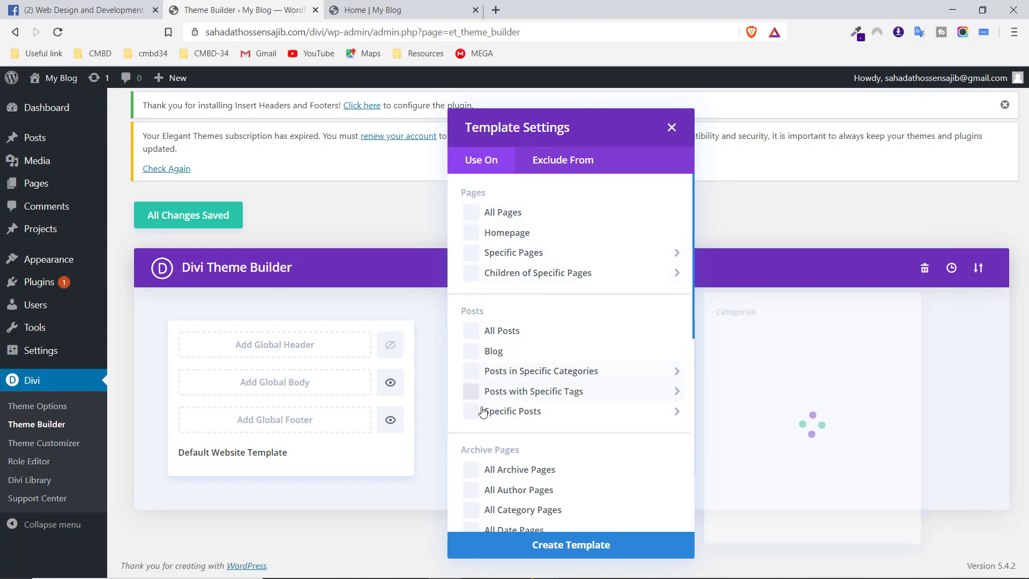
{"action": "scroll", "coordinate": [477, 412], "scroll_direction": "down", "scroll_amount": 3}
{"action": "scroll", "coordinate": [485, 422], "scroll_direction": "down", "scroll_amount": 2}
{"action": "mouse_move", "coordinate": [551, 339]}
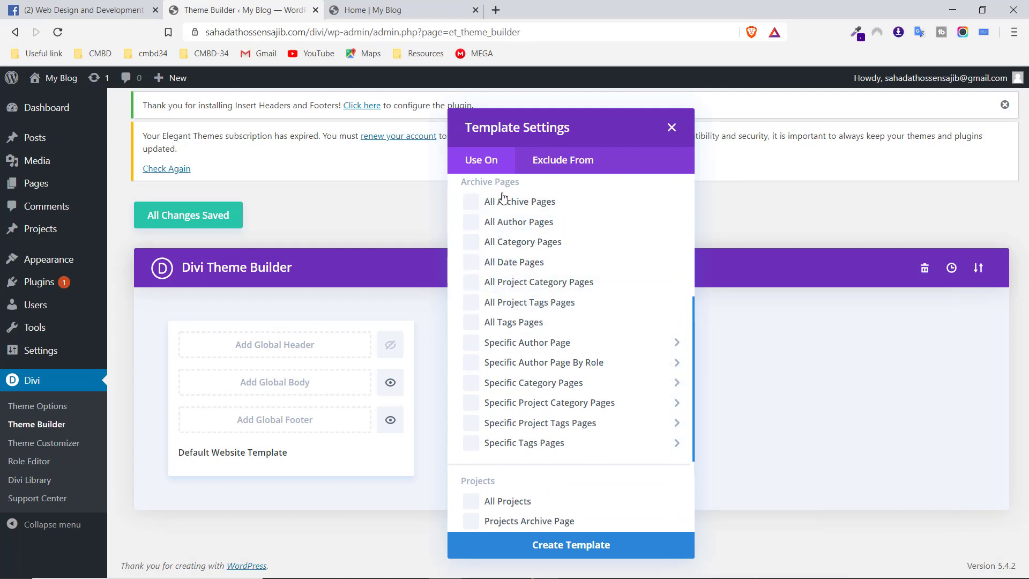
{"action": "mouse_move", "coordinate": [489, 362]}
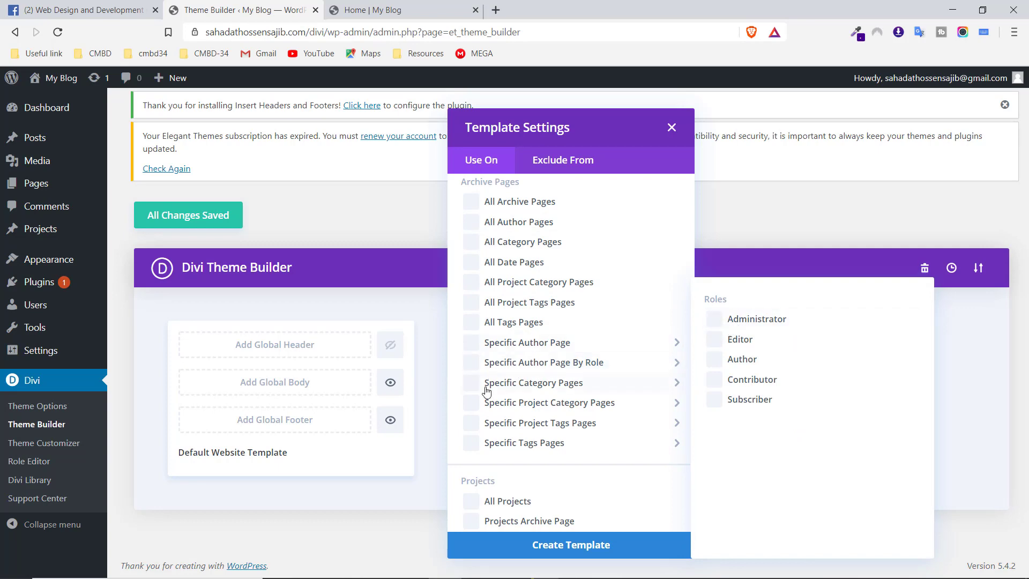
{"action": "mouse_move", "coordinate": [484, 382]}
{"action": "scroll", "coordinate": [509, 389], "scroll_direction": "down", "scroll_amount": 2}
{"action": "scroll", "coordinate": [510, 390], "scroll_direction": "down", "scroll_amount": 3}
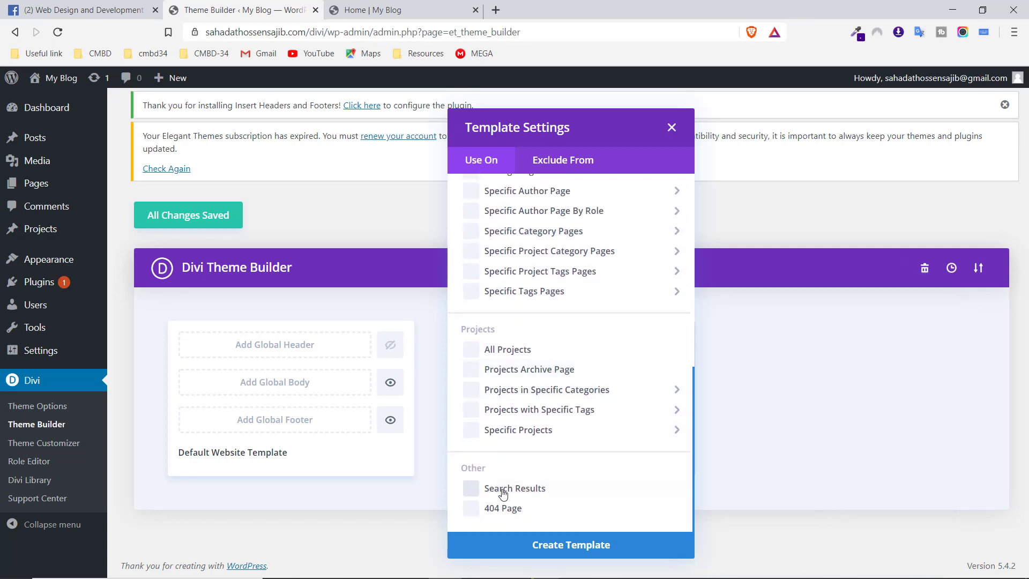
{"action": "scroll", "coordinate": [532, 485], "scroll_direction": "up", "scroll_amount": 8}
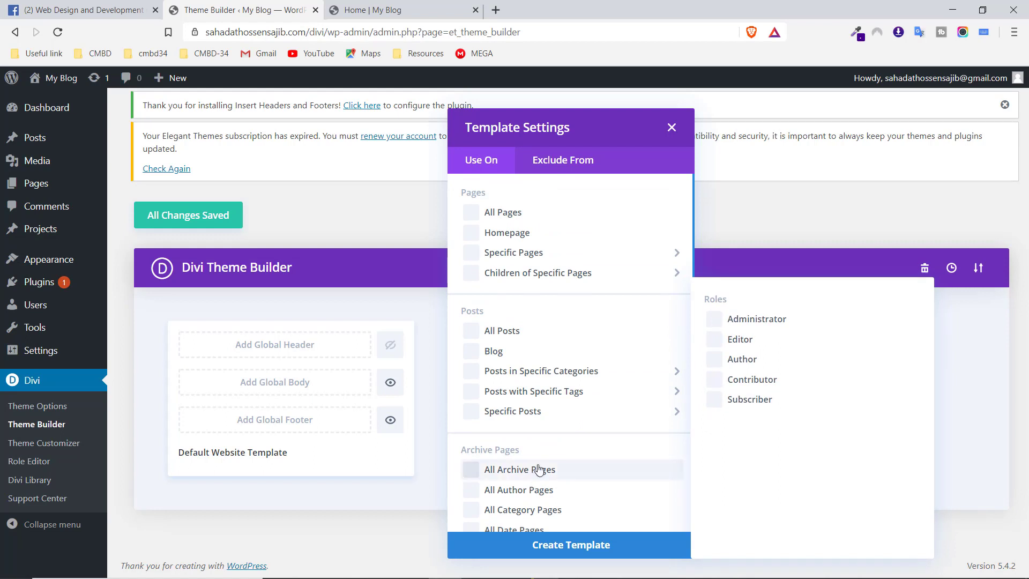
{"action": "mouse_move", "coordinate": [491, 413]}
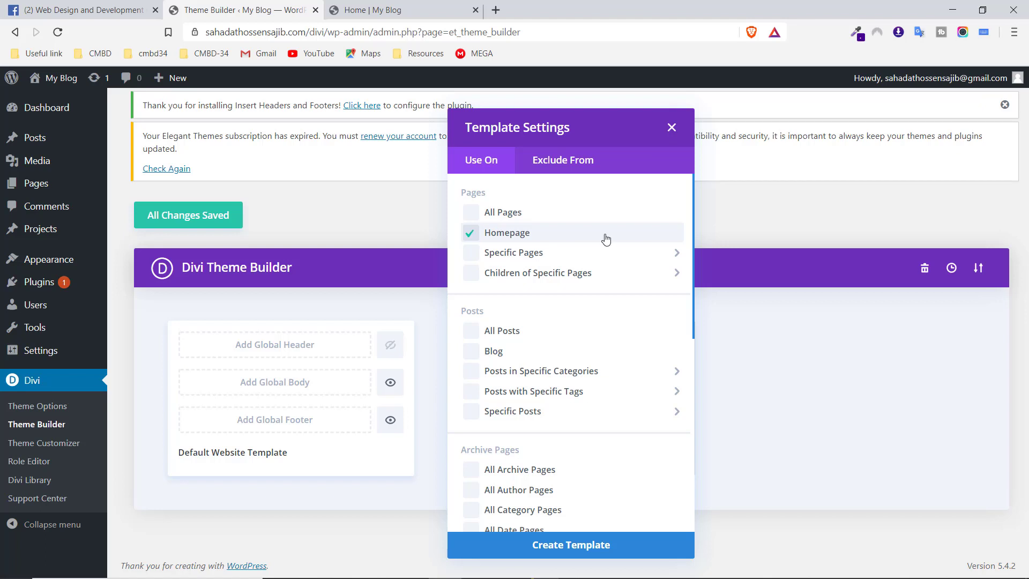
{"action": "left_click", "coordinate": [569, 550]}
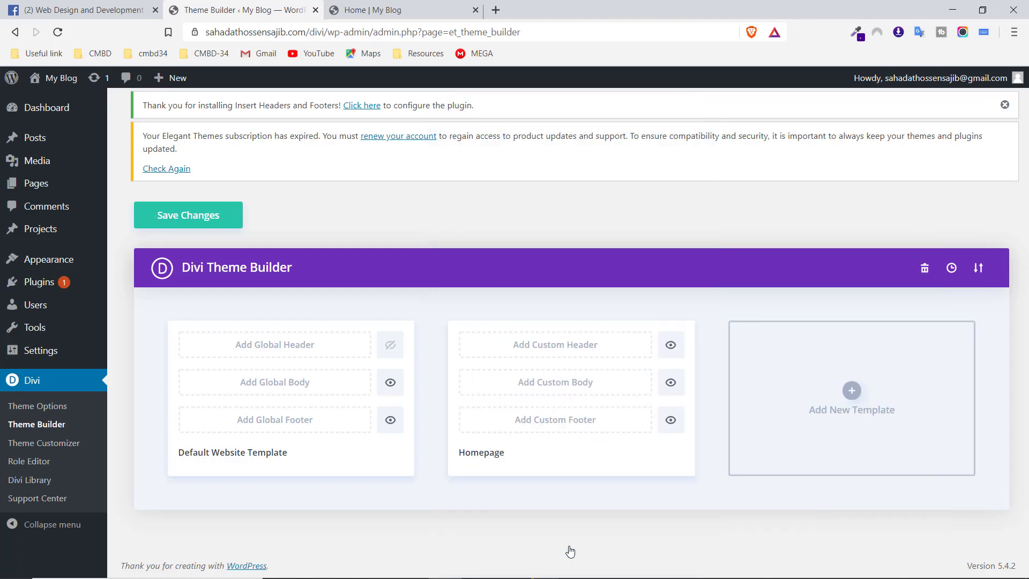
- Compare the live home page with the default and Homepage templates, and switch to the Facebook group page
{"action": "mouse_move", "coordinate": [549, 383]}
{"action": "left_click", "coordinate": [407, 10]}
{"action": "scroll", "coordinate": [895, 268], "scroll_direction": "up", "scroll_amount": 10}
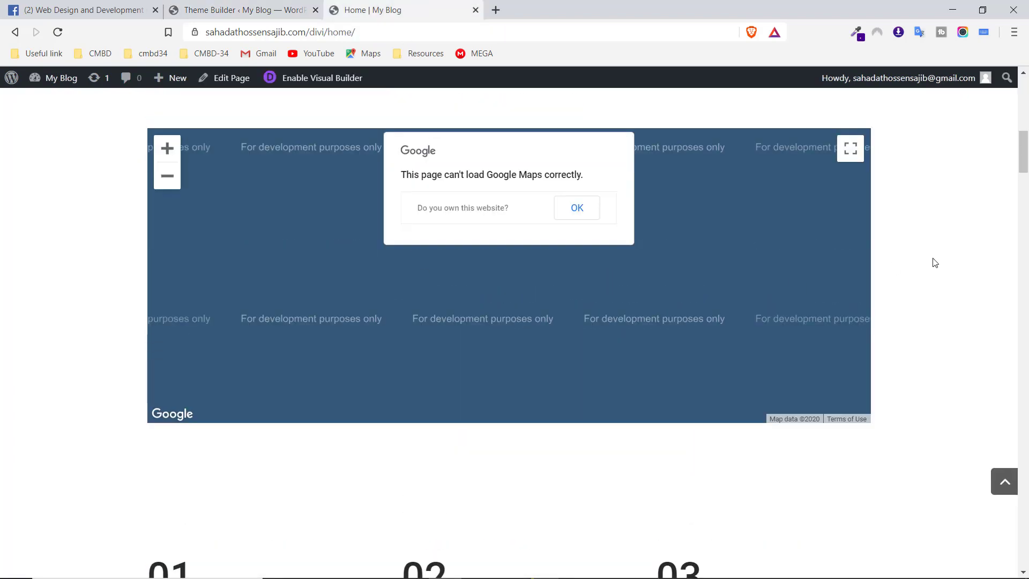
{"action": "left_click", "coordinate": [225, 6]}
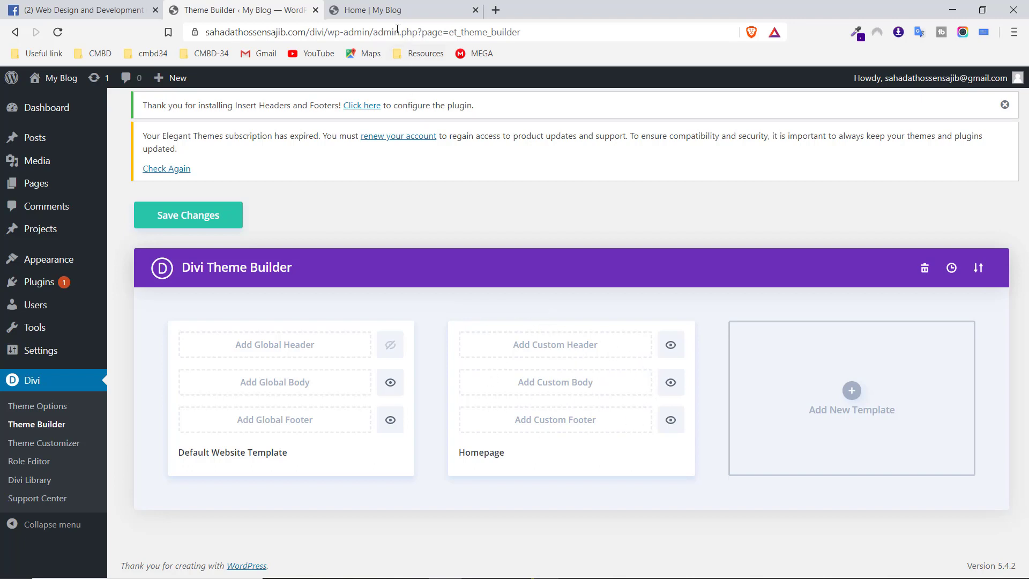
{"action": "left_click", "coordinate": [401, 6]}
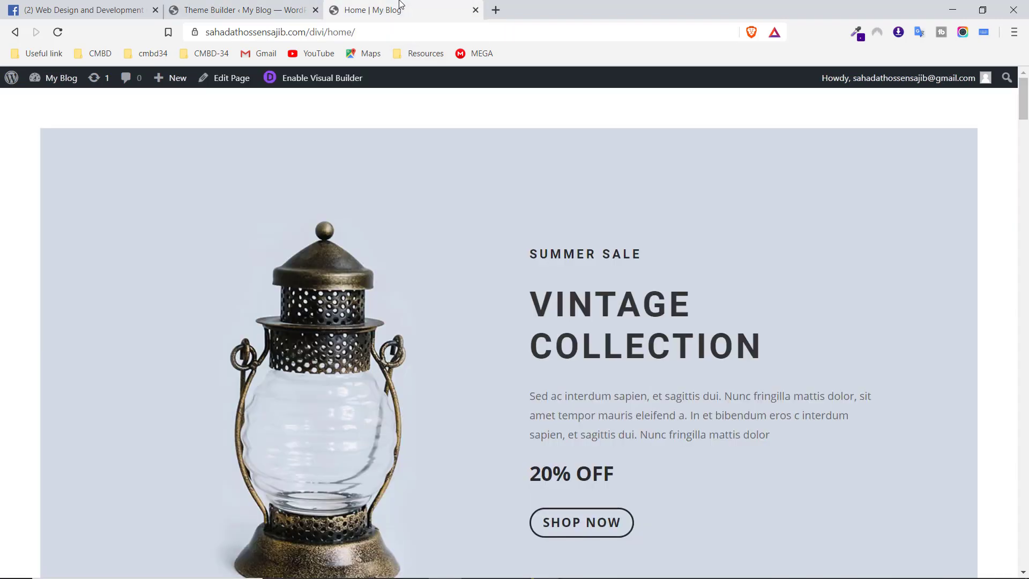
{"action": "left_click", "coordinate": [231, 8]}
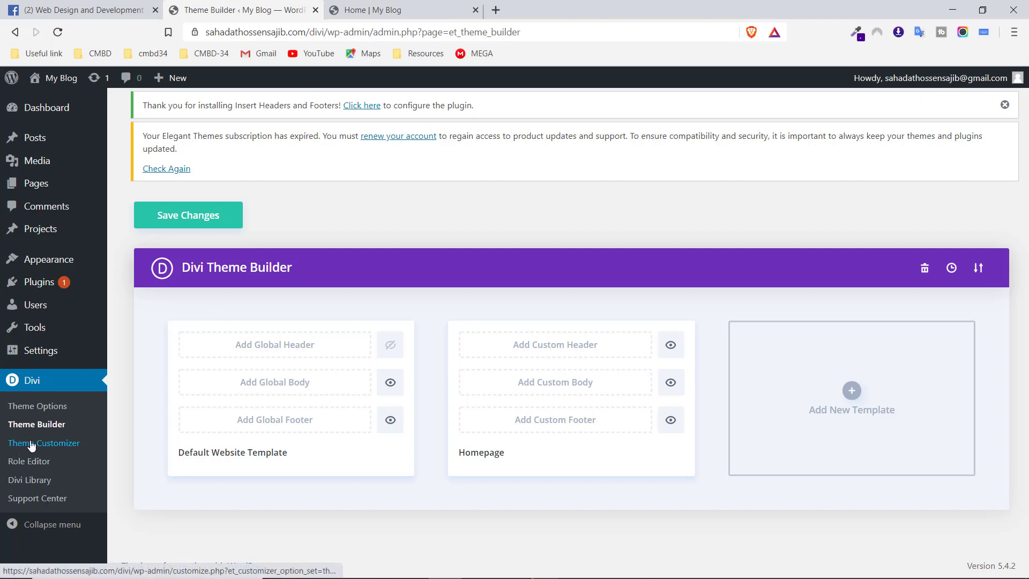
{"action": "mouse_move", "coordinate": [391, 441]}
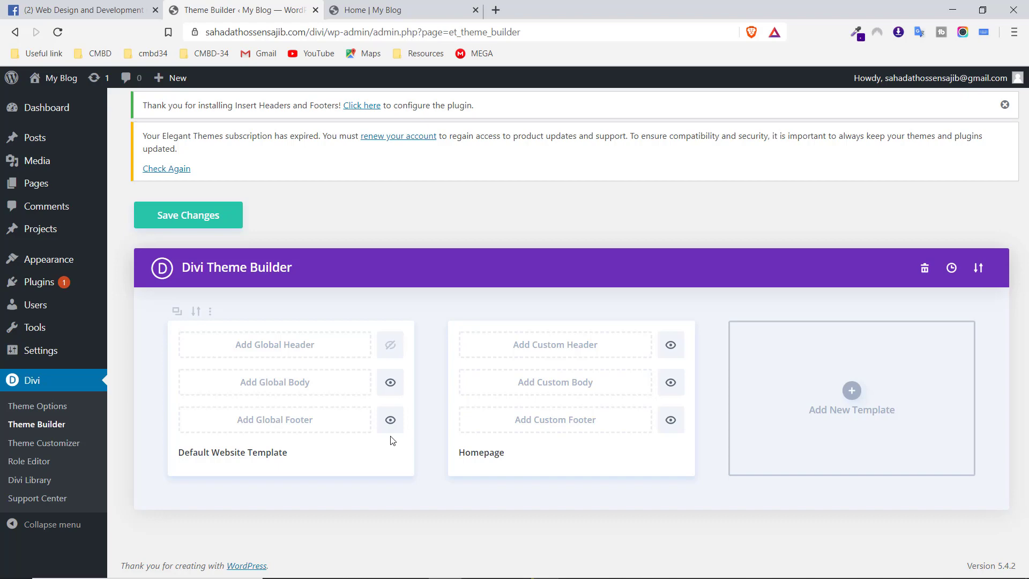
{"action": "left_click", "coordinate": [80, 10]}
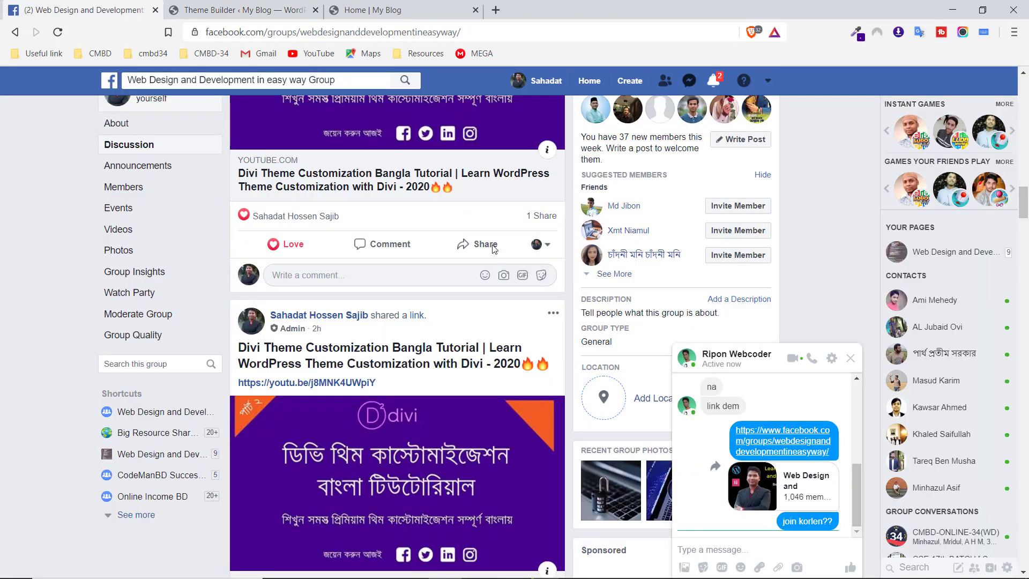